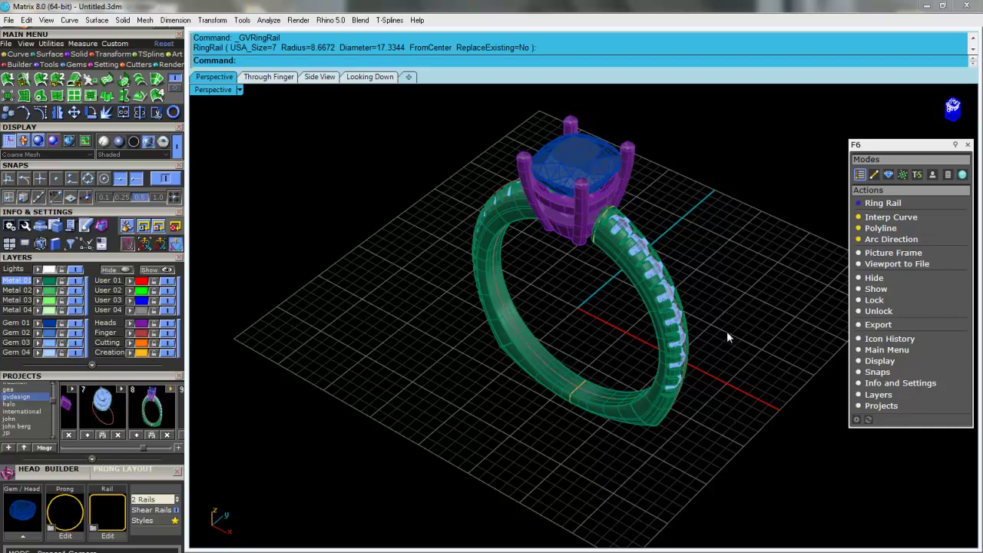
# Step: Delete all parts of the existing ring model from the scene
pyautogui.moveTo(705, 203); pyautogui.dragTo(703, 219, button='right')
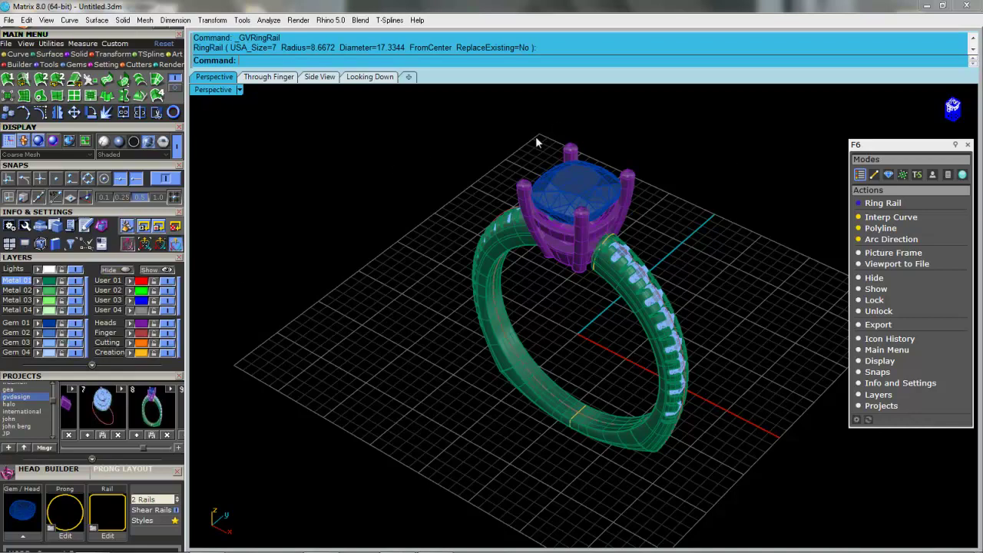
pyautogui.moveTo(424, 125); pyautogui.dragTo(758, 486)
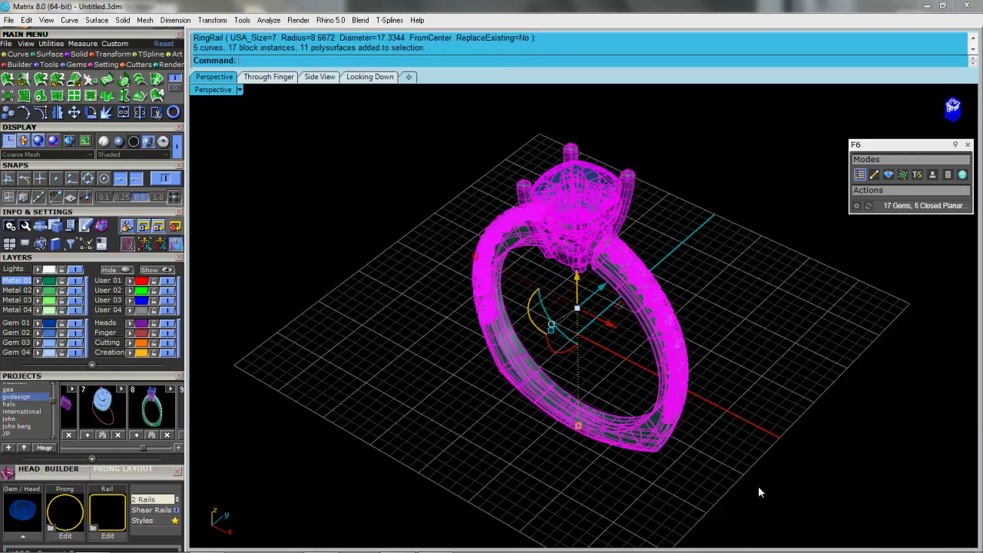
pyautogui.press('Delete')
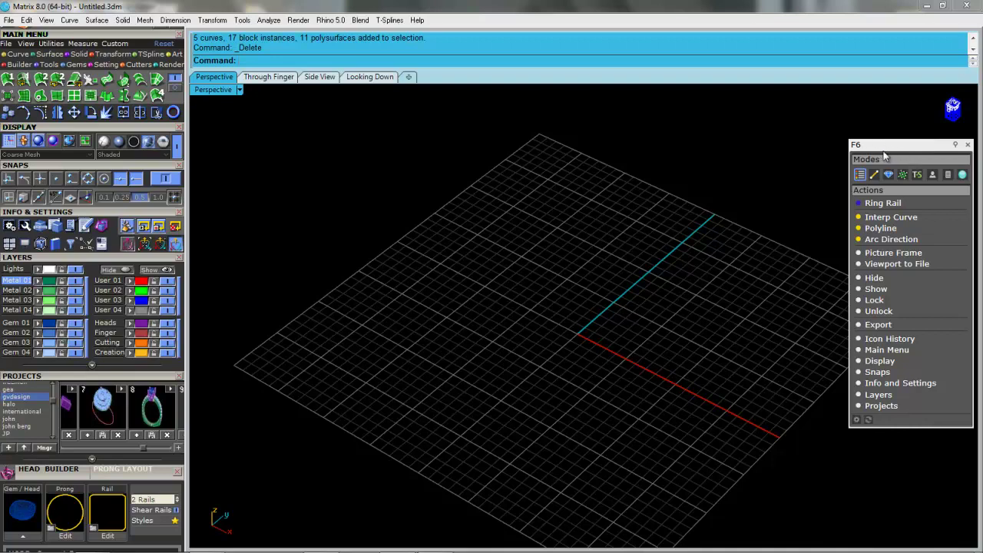
# Step: Create a ring rail at US size 7 with a diameter of 17.3344 mm
pyautogui.click(956, 145)
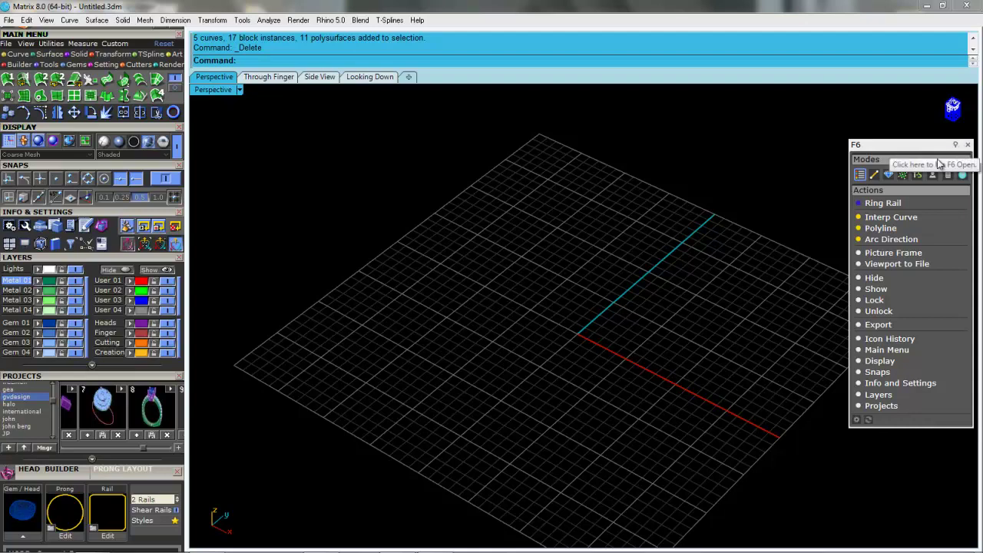
pyautogui.click(919, 203)
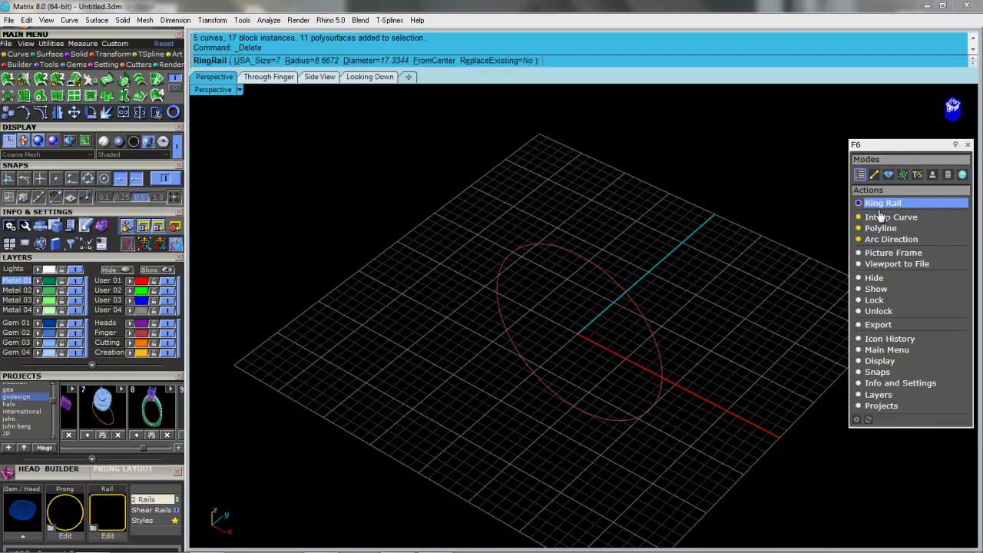
pyautogui.rightClick(673, 262)
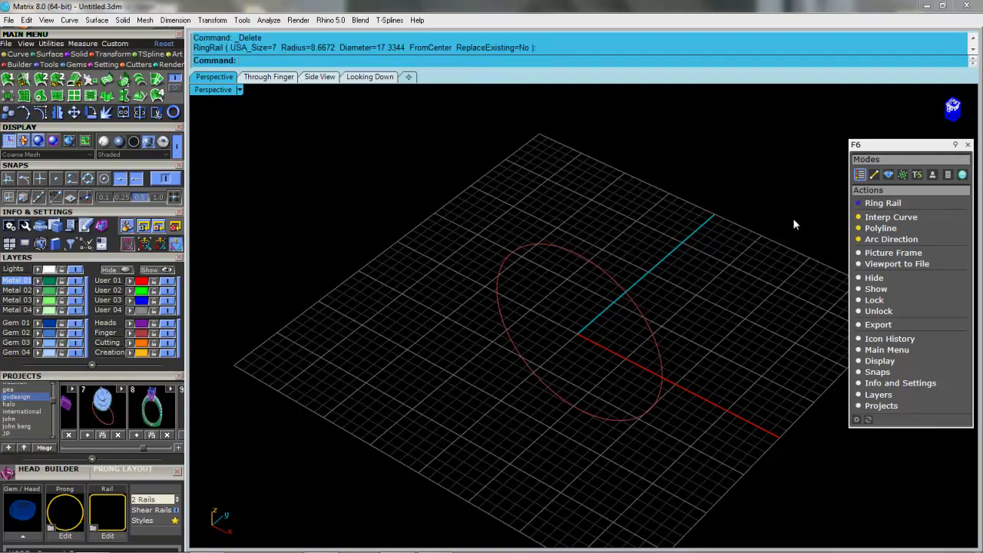
# Step: Load a cushion-cut diamond measuring 6.5 x 6.5 mm with the Gem Loader
pyautogui.click(888, 176)
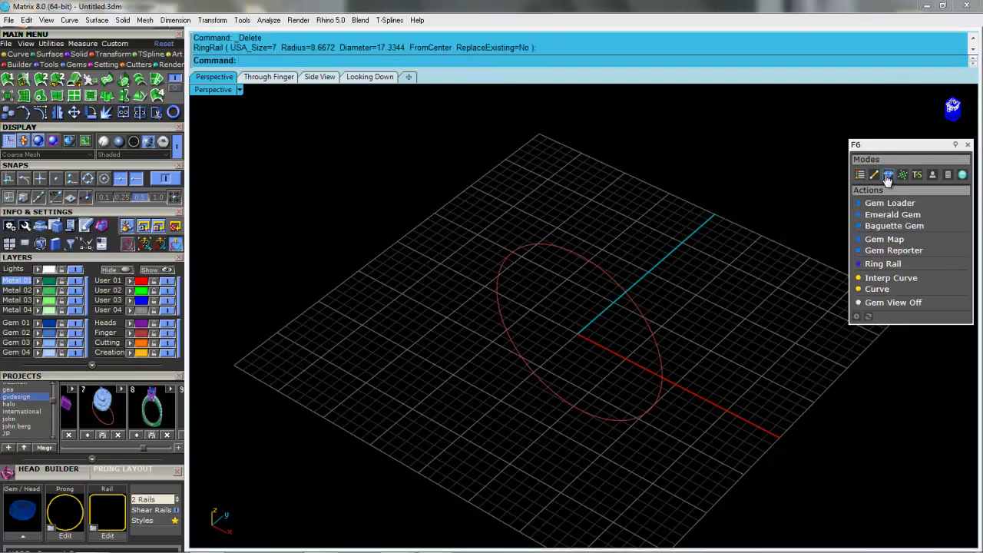
pyautogui.click(883, 205)
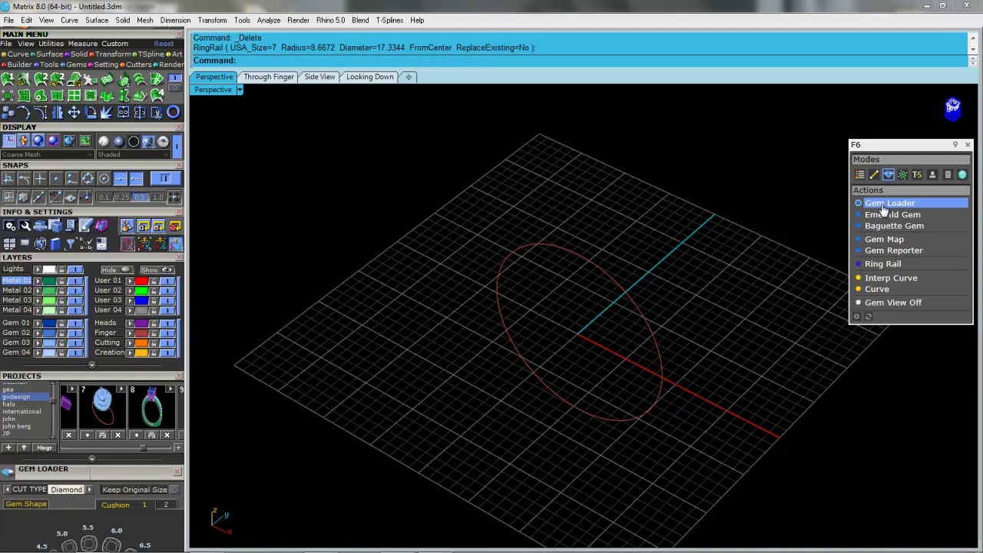
pyautogui.scroll(-8, 165, 472)
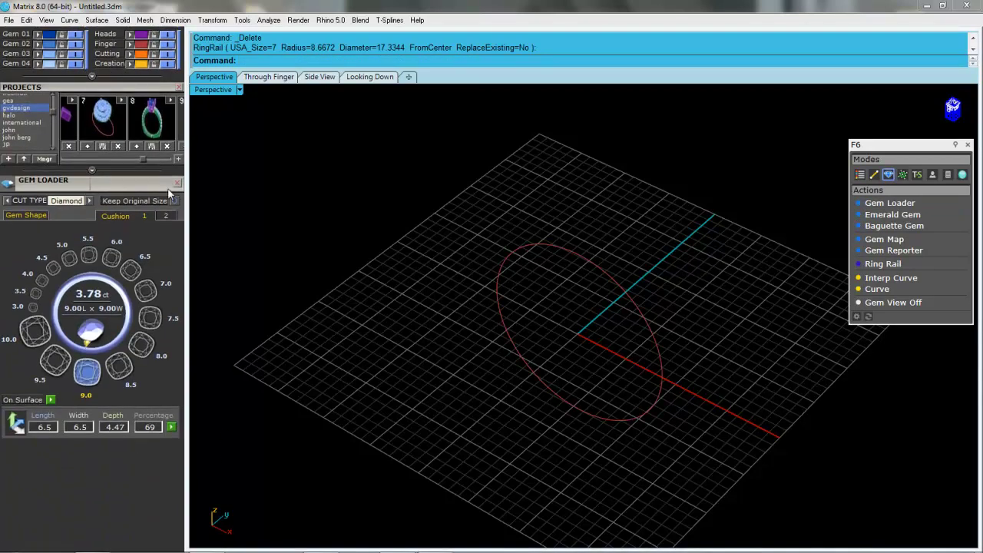
pyautogui.moveTo(31, 220)
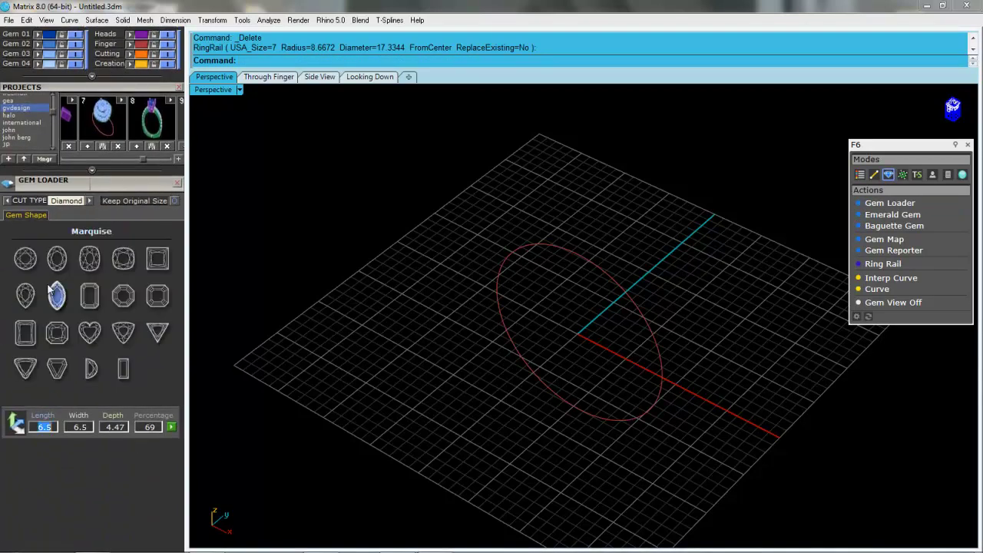
pyautogui.click(127, 262)
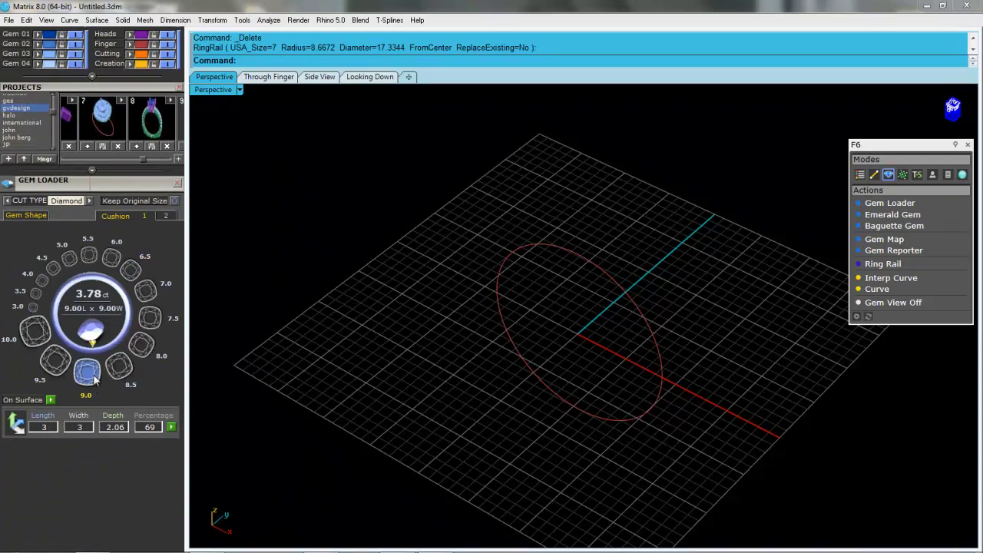
pyautogui.click(146, 287)
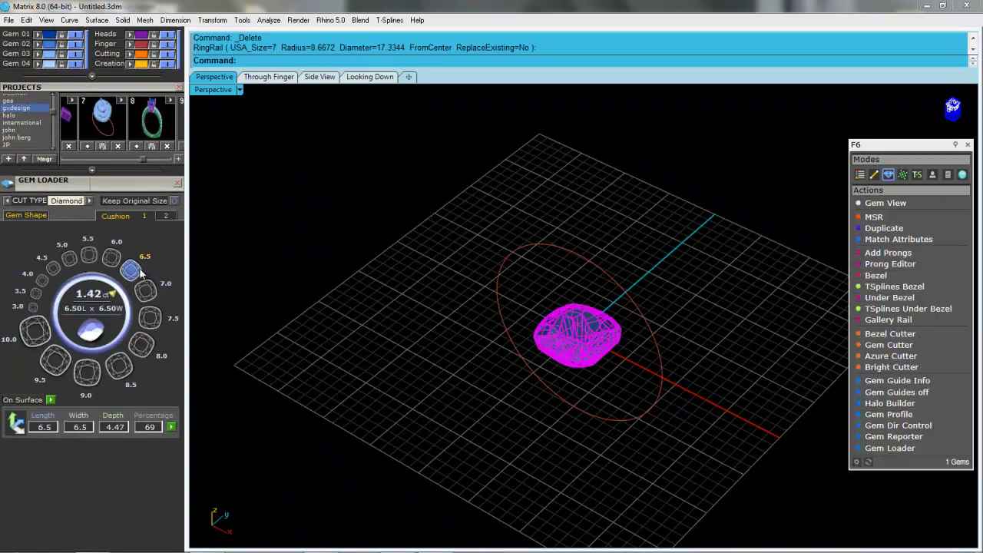
# Step: Raise the cushion gem vertically until it sits well above the top of the ring rail
pyautogui.click(580, 322)
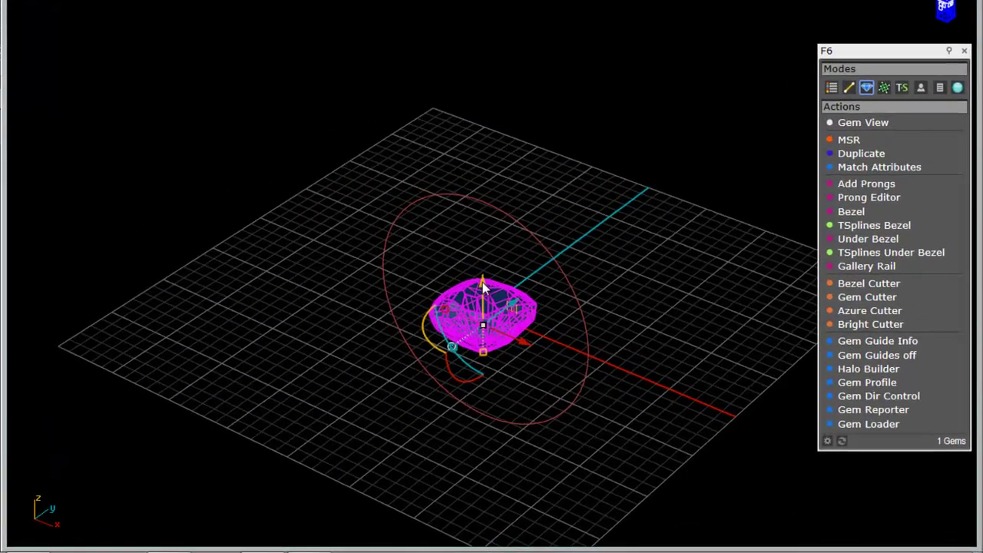
pyautogui.moveTo(567, 306); pyautogui.dragTo(565, 185)
pyautogui.moveTo(479, 108); pyautogui.dragTo(480, 109)
pyautogui.moveTo(581, 176); pyautogui.dragTo(609, 177, button='right')
pyautogui.moveTo(447, 109); pyautogui.dragTo(446, 96)
pyautogui.moveTo(447, 97); pyautogui.dragTo(480, 102, button='right')
pyautogui.moveTo(468, 100); pyautogui.dragTo(468, 93)
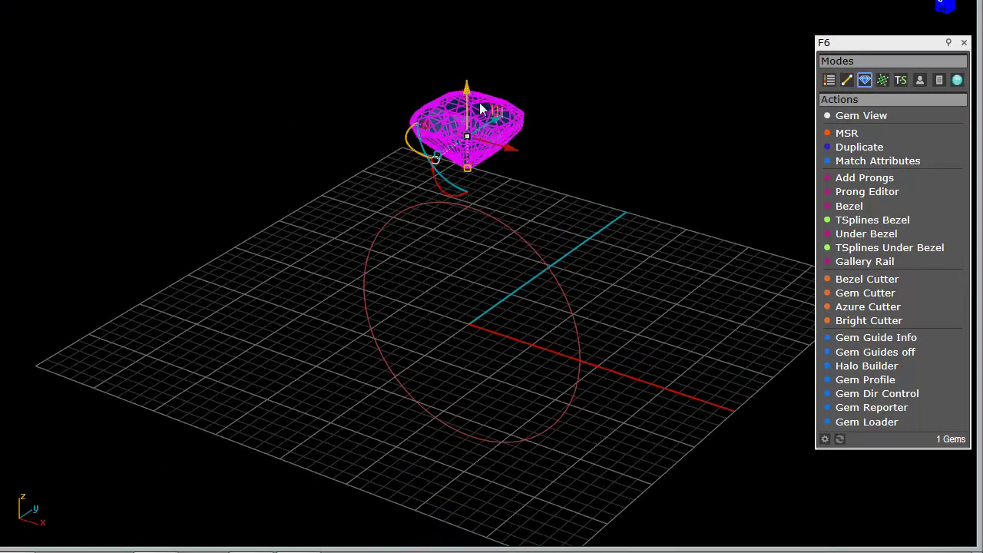
pyautogui.click(534, 188)
pyautogui.moveTo(430, 218); pyautogui.dragTo(415, 241, button='right')
# Step: Start a four-corner-prong head on the gem, extend it down to the ring rail, and set head angle 16° and top angle -13.4°
pyautogui.click(461, 154)
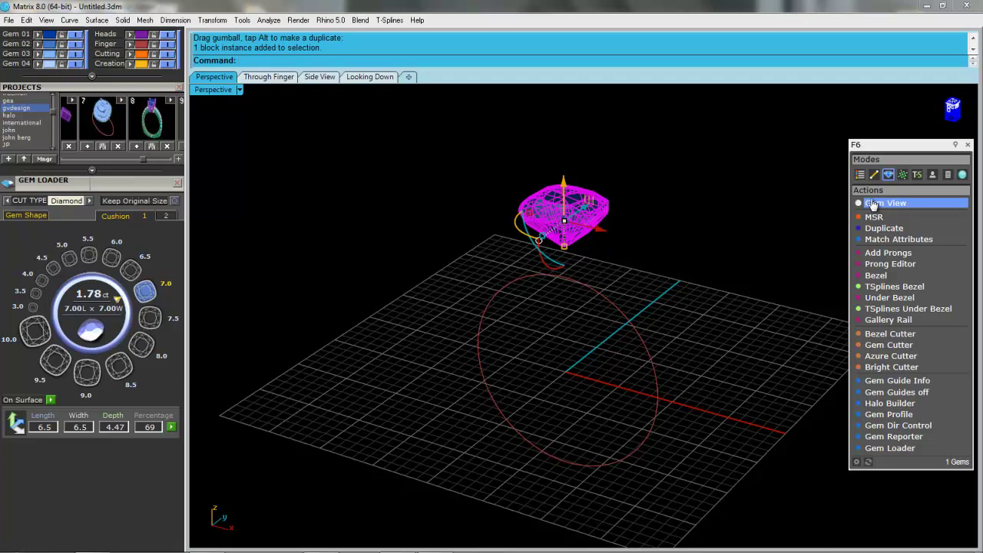
pyautogui.click(861, 175)
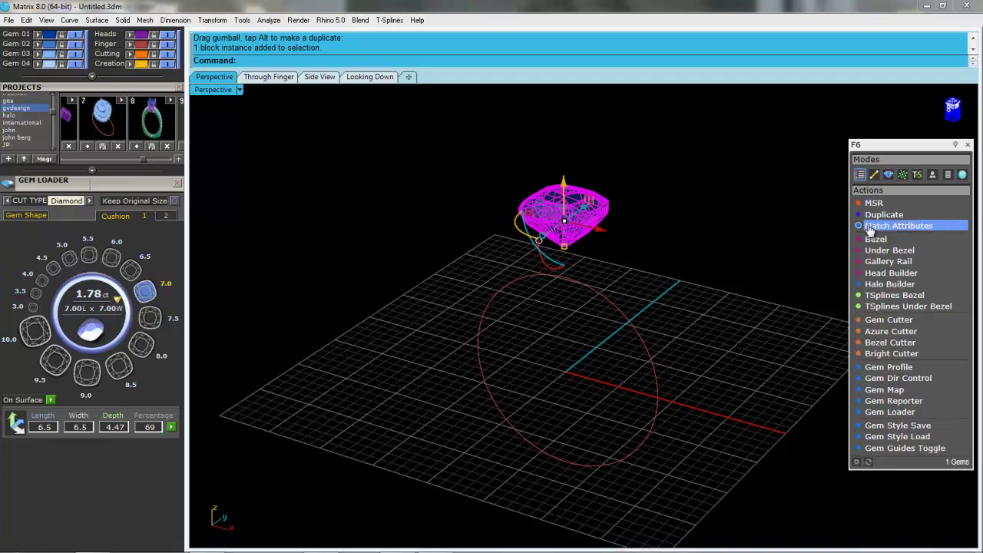
pyautogui.click(891, 274)
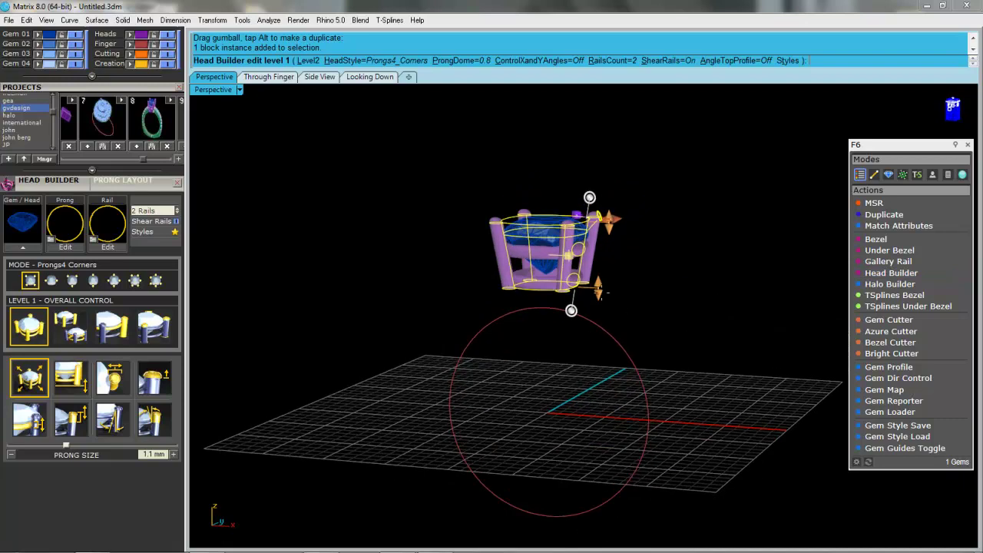
pyautogui.moveTo(598, 289); pyautogui.dragTo(577, 323)
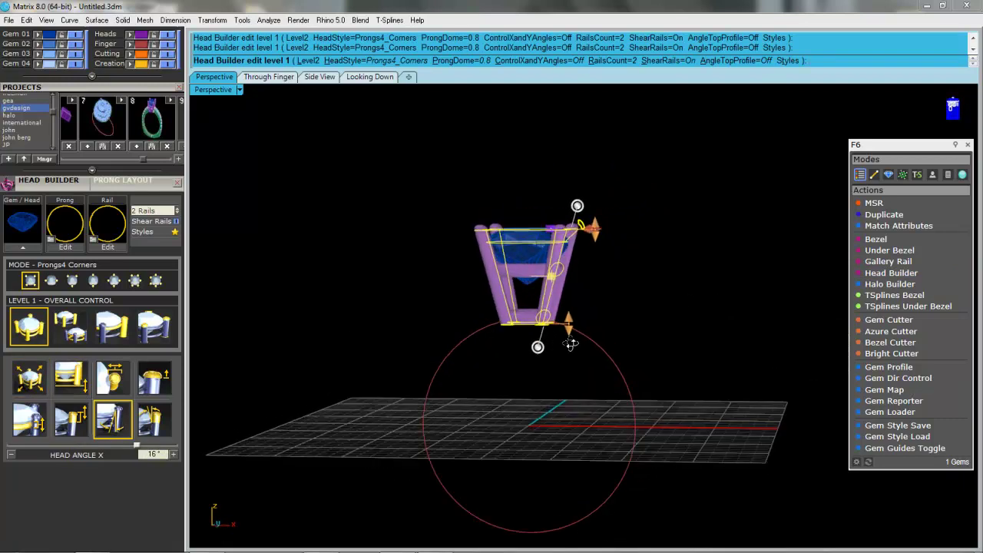
pyautogui.moveTo(584, 224); pyautogui.dragTo(588, 229)
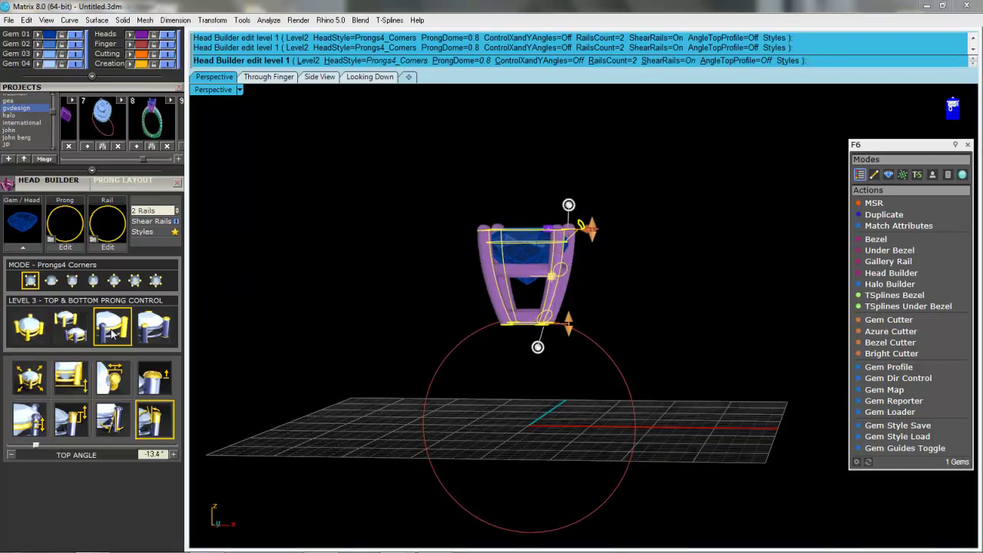
# Step: Give the head's lower gallery rail the rail 3 profile and raise its Y size to 2.03 mm
pyautogui.click(110, 336)
pyautogui.scroll(2, 613, 281)
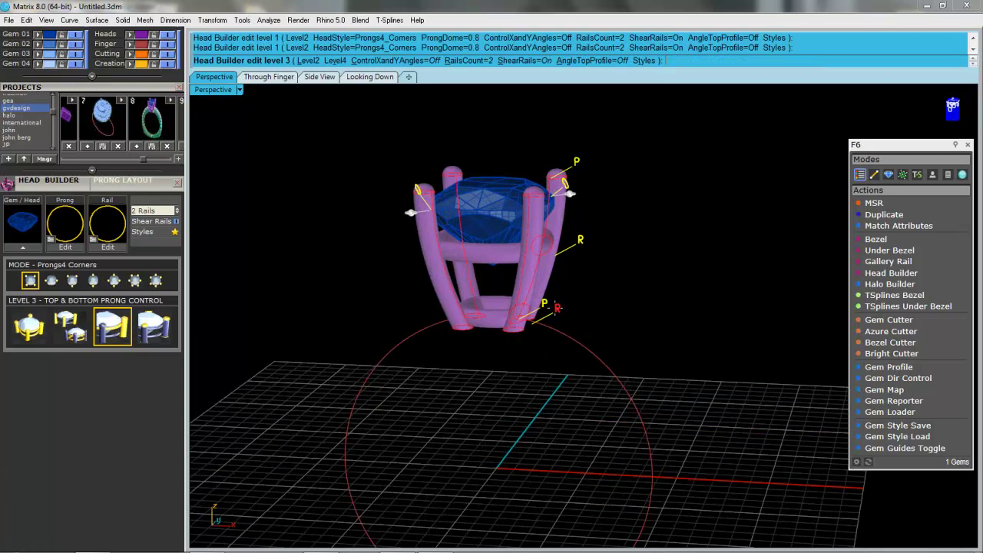
pyautogui.click(557, 307)
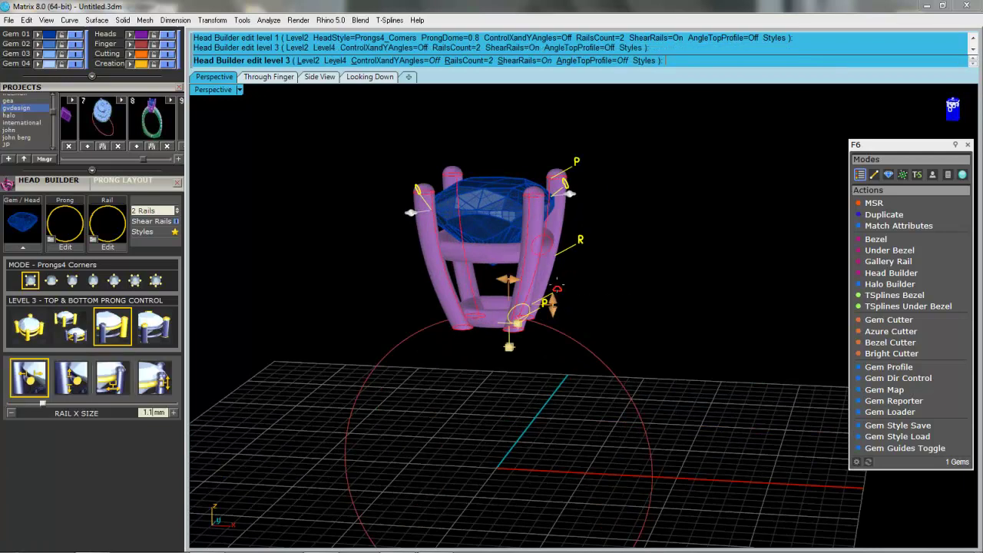
pyautogui.click(557, 285)
pyautogui.click(268, 101)
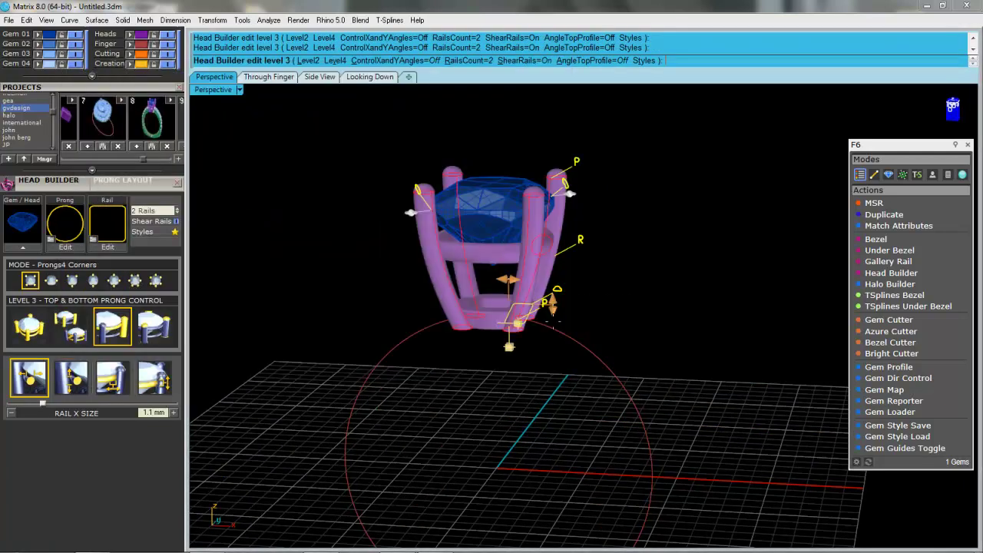
pyautogui.moveTo(552, 302); pyautogui.dragTo(573, 290)
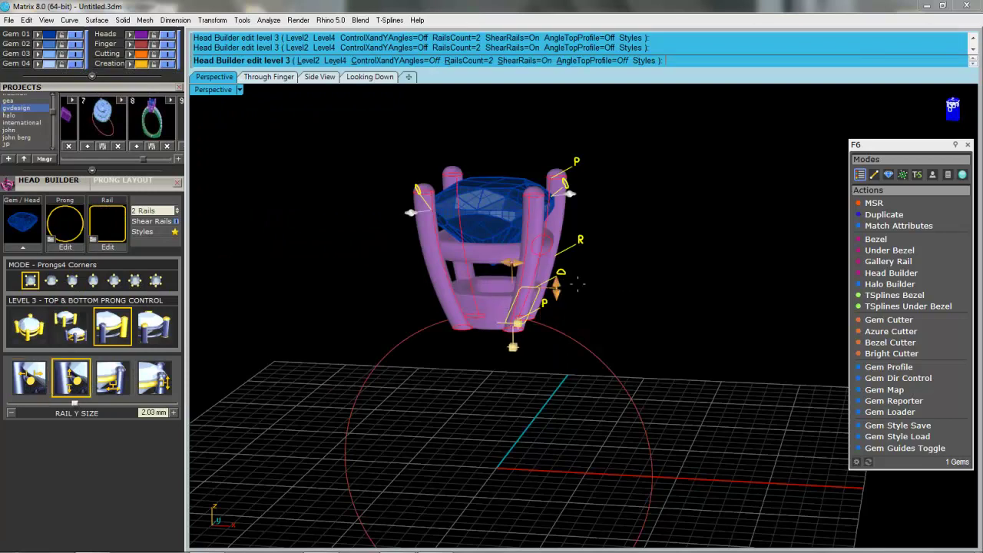
# Step: Give the head's upper gallery rail the rail 4 profile and accept the head
pyautogui.click(581, 241)
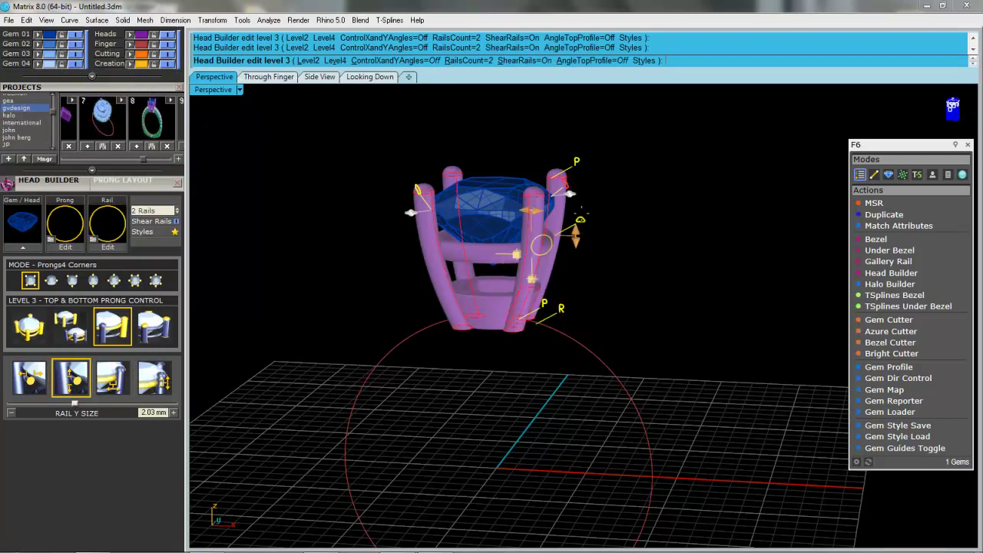
pyautogui.click(580, 221)
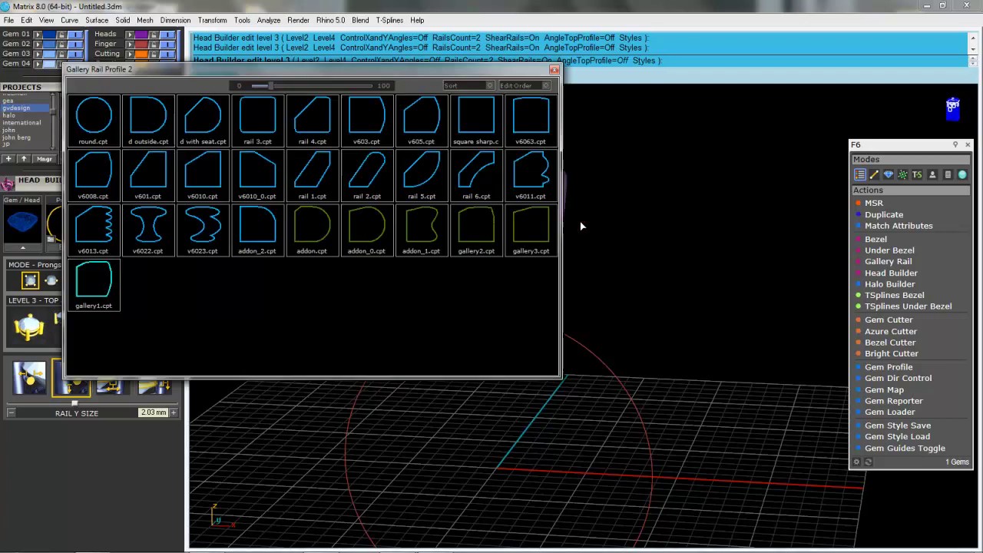
pyautogui.click(325, 136)
pyautogui.moveTo(622, 269); pyautogui.dragTo(591, 299, button='right')
pyautogui.rightClick(614, 327)
# Step: Cut the base of the head to the curve of the ring rail
pyautogui.moveTo(530, 409); pyautogui.dragTo(534, 402, button='right')
pyautogui.click(475, 356)
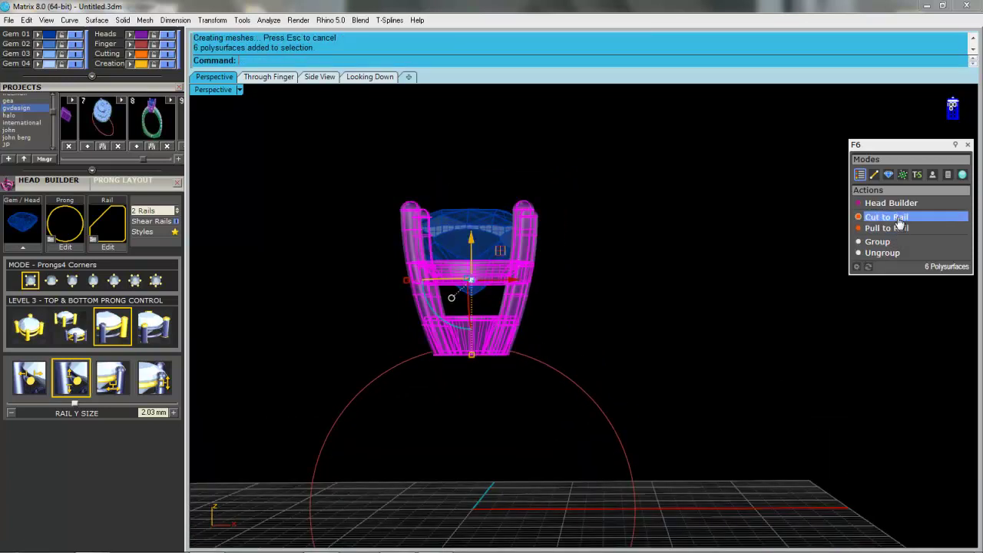
pyautogui.click(442, 425)
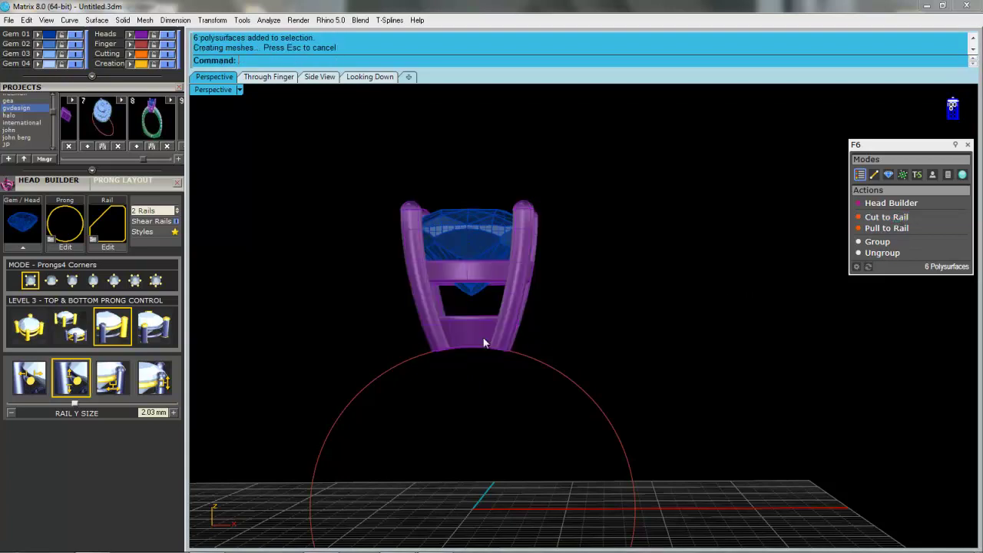
# Step: Start an outside ring rail from the finger rail and choose the European shape
pyautogui.moveTo(472, 352); pyautogui.dragTo(645, 325, button='right')
pyautogui.click(642, 323)
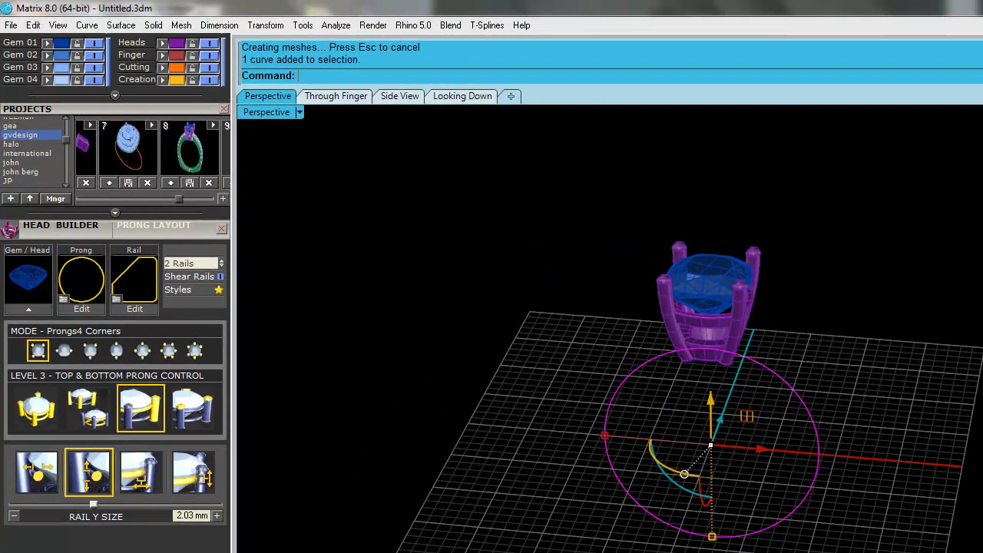
pyautogui.press('F6')
pyautogui.moveTo(813, 516); pyautogui.dragTo(875, 483, button='right')
pyautogui.click(878, 462)
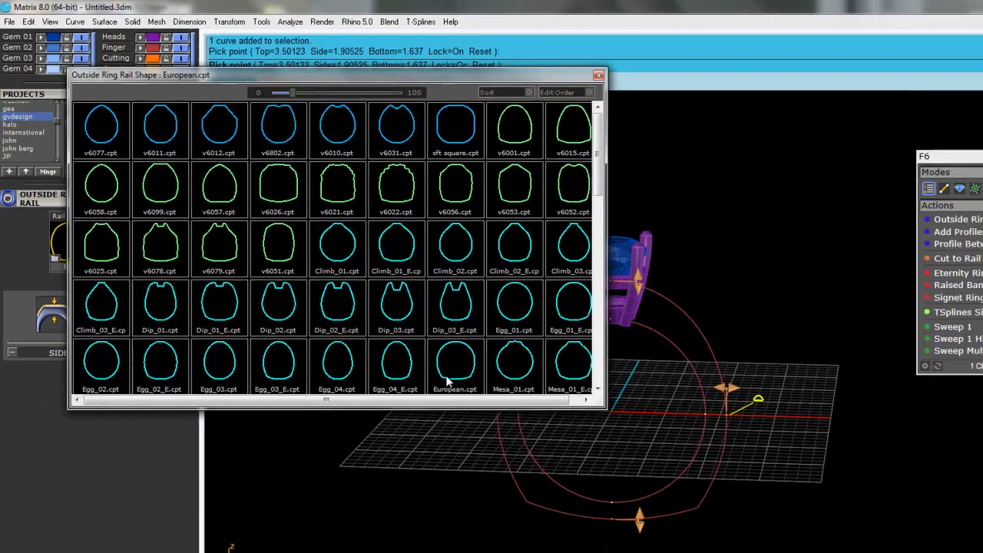
pyautogui.click(448, 381)
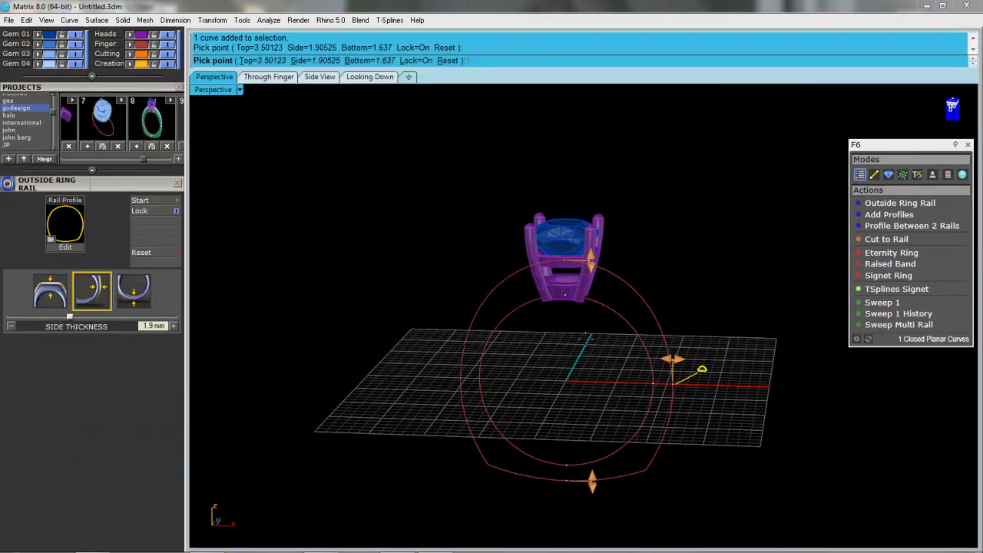
# Step: Set the outside rail's thickness to about 4.06 mm at the top, 1.5 mm at the side and 1.3 mm at the bottom, and accept it
pyautogui.scroll(5, 596, 340)
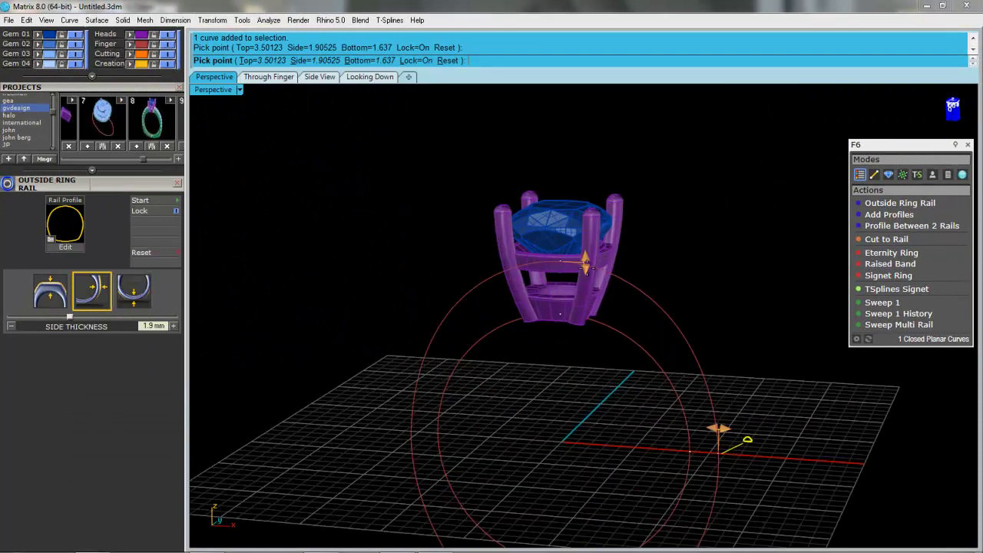
pyautogui.moveTo(586, 261); pyautogui.dragTo(607, 255)
pyautogui.scroll(-2, 609, 257)
pyautogui.scroll(-1, 624, 246)
pyautogui.moveTo(668, 334)
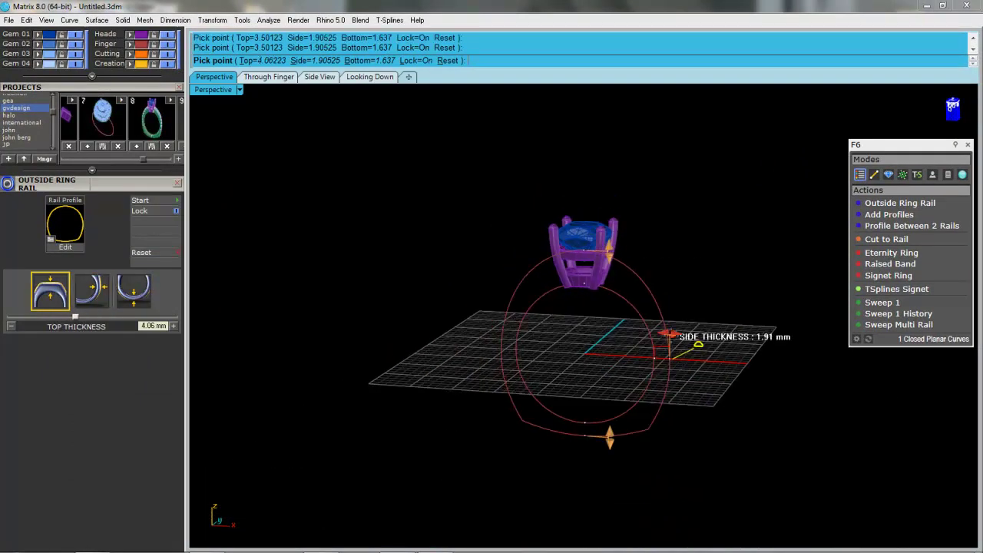
pyautogui.moveTo(669, 335); pyautogui.dragTo(664, 396)
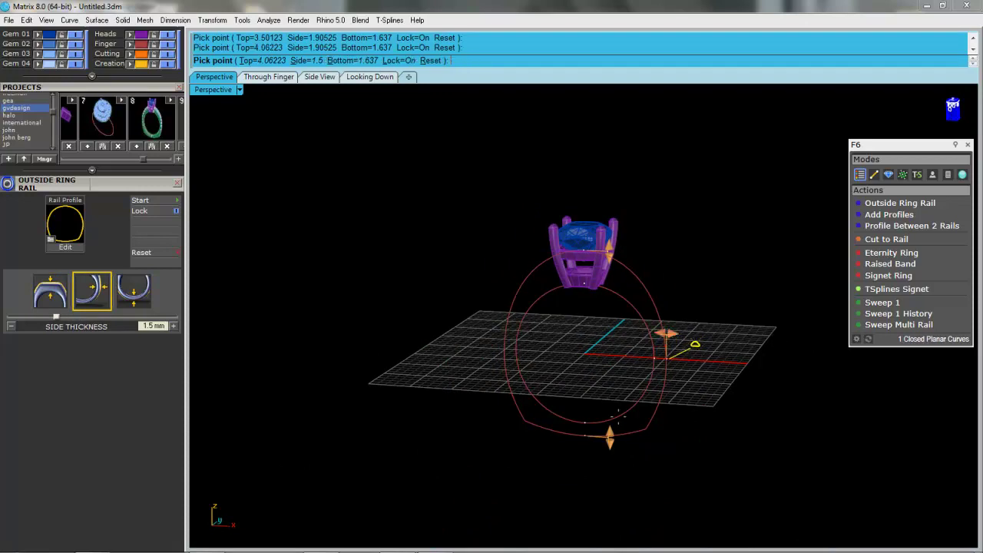
pyautogui.moveTo(618, 439); pyautogui.dragTo(611, 435)
pyautogui.moveTo(720, 360); pyautogui.dragTo(686, 406, button='right')
pyautogui.rightClick(679, 423)
# Step: Place a 2 mm wide profile between the finger rail and the outside rail at the bottom of the shank
pyautogui.click(642, 388)
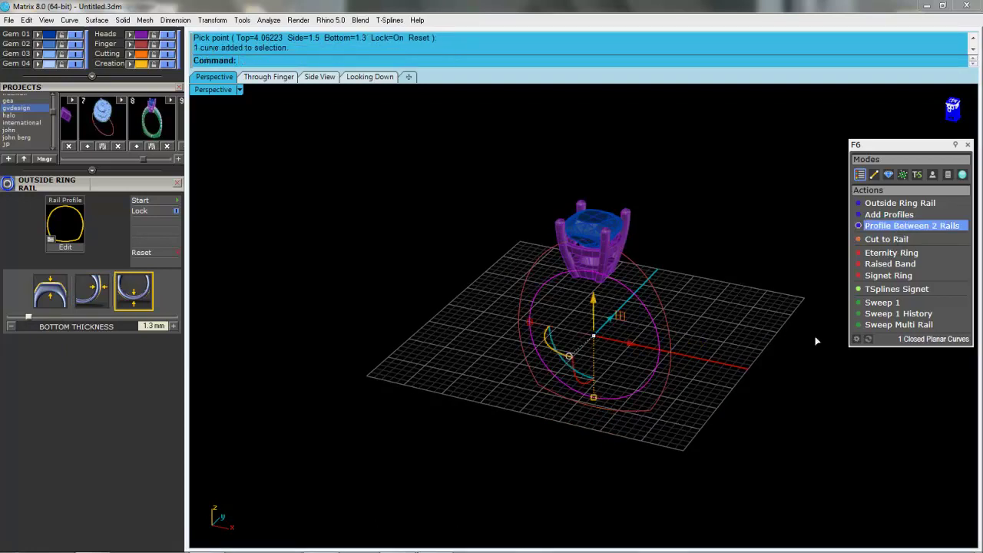
pyautogui.moveTo(731, 410); pyautogui.dragTo(644, 424, button='right')
pyautogui.moveTo(634, 414); pyautogui.dragTo(696, 394)
pyautogui.moveTo(706, 425); pyautogui.dragTo(647, 408, button='right')
pyautogui.moveTo(636, 397); pyautogui.dragTo(624, 397)
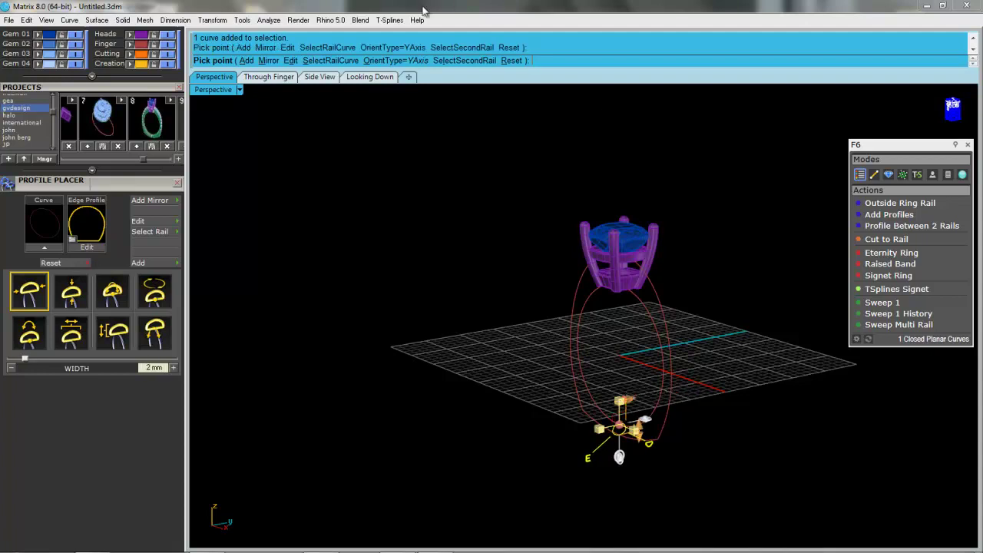
# Step: Add a second profile between the rails and place it beside the head at 56.2% along the curve
pyautogui.click(246, 60)
pyautogui.moveTo(629, 407); pyautogui.dragTo(651, 288)
pyautogui.moveTo(592, 353); pyautogui.dragTo(659, 301, button='right')
pyautogui.scroll(3, 629, 279)
pyautogui.scroll(5, 615, 323)
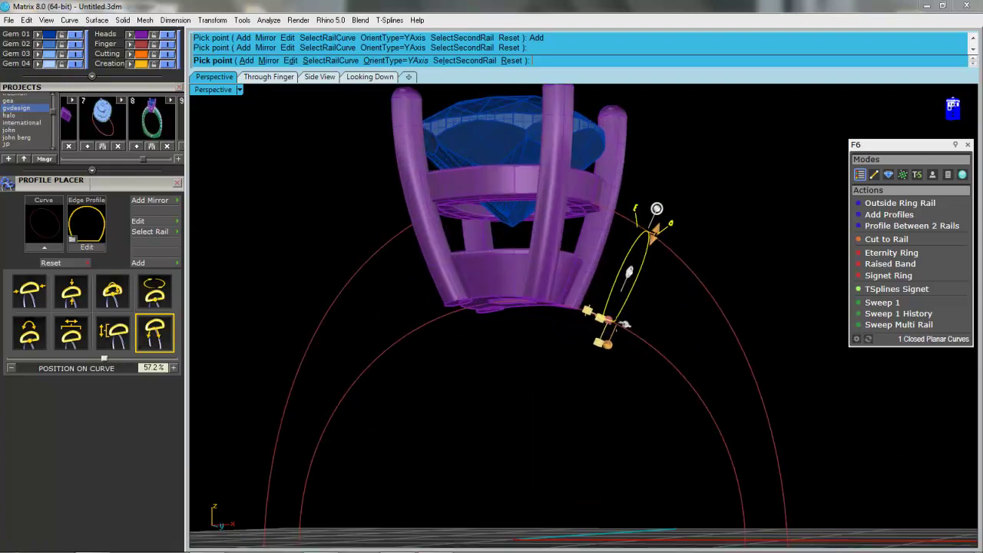
pyautogui.moveTo(612, 318); pyautogui.dragTo(601, 313)
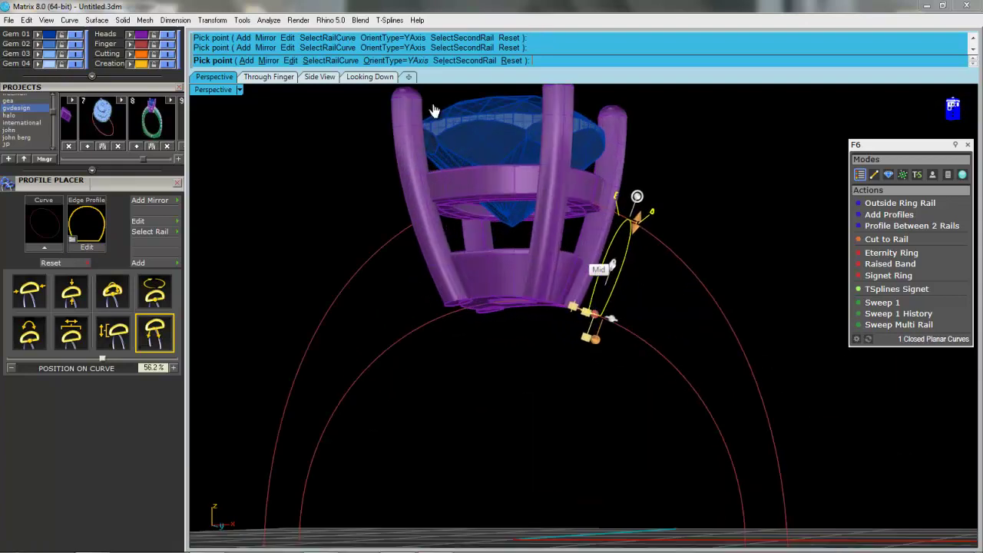
# Step: Mirror the upper profile to the other side of the head and move the pair to 55.2% along the curve
pyautogui.click(269, 61)
pyautogui.moveTo(638, 170); pyautogui.dragTo(615, 202, button='right')
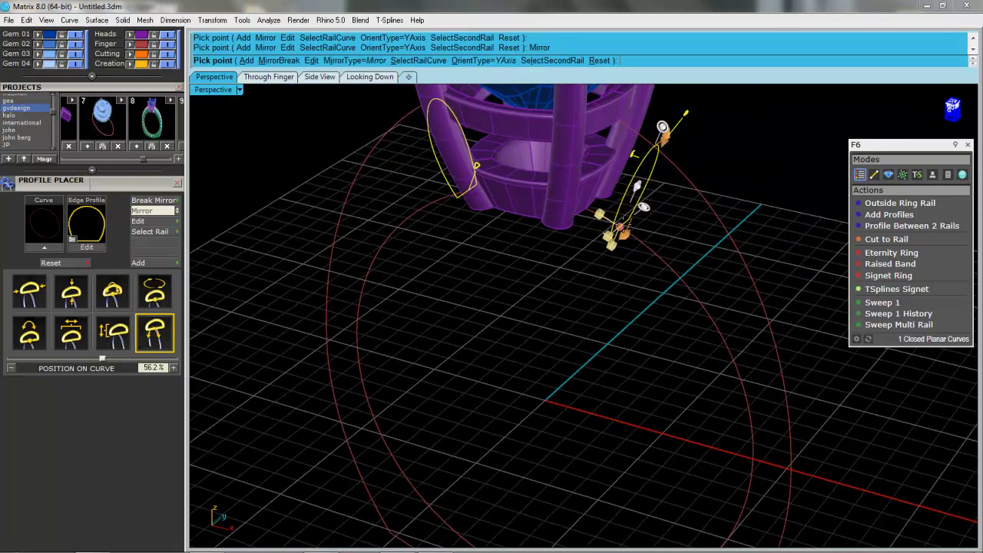
pyautogui.moveTo(620, 227); pyautogui.dragTo(611, 213)
# Step: Set the mirrored upper profiles' width to 2.5 mm and accept the profile placement
pyautogui.moveTo(643, 235); pyautogui.dragTo(592, 234, button='right')
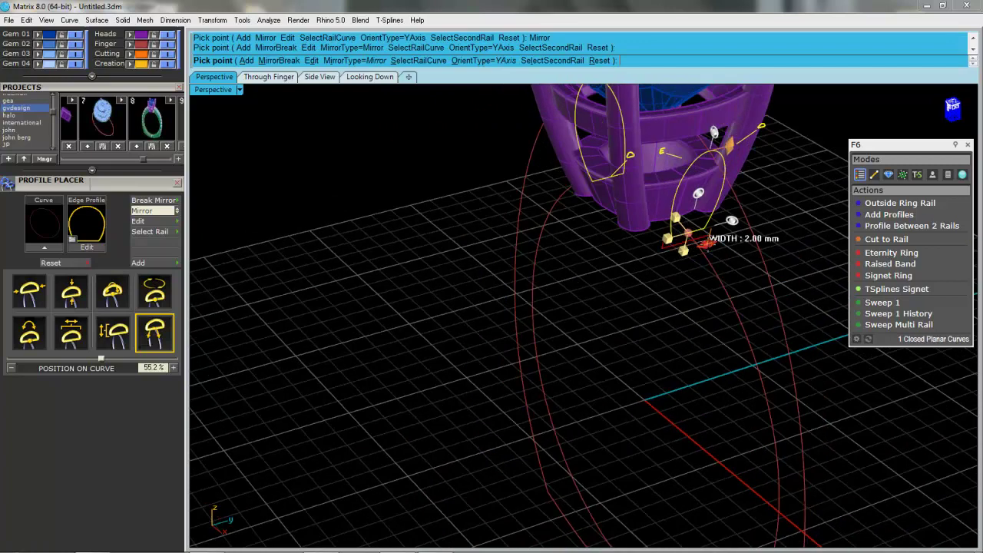
pyautogui.click(708, 245)
pyautogui.moveTo(716, 246); pyautogui.dragTo(724, 247)
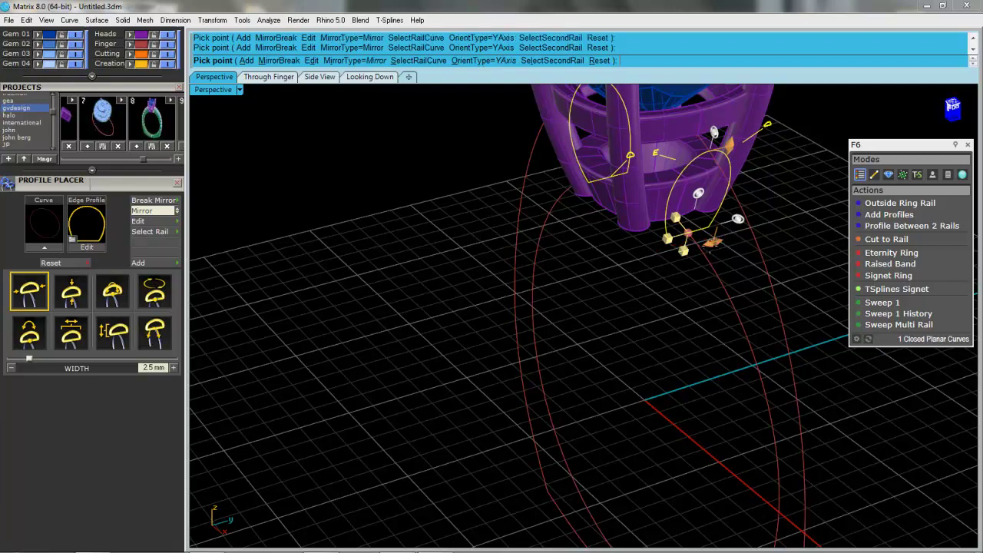
pyautogui.scroll(-5, 693, 279)
pyautogui.moveTo(694, 279); pyautogui.dragTo(762, 273, button='right')
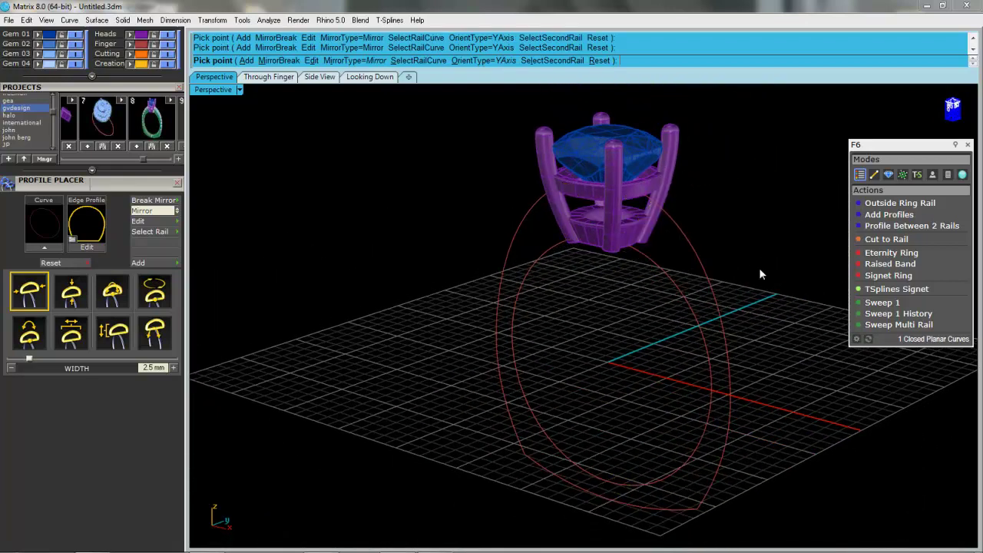
pyautogui.rightClick(762, 277)
# Step: Sweep an open shank along the two ring rails with Sweep 2 History, using the bottom profile and both upper profiles
pyautogui.moveTo(760, 356); pyautogui.dragTo(682, 412)
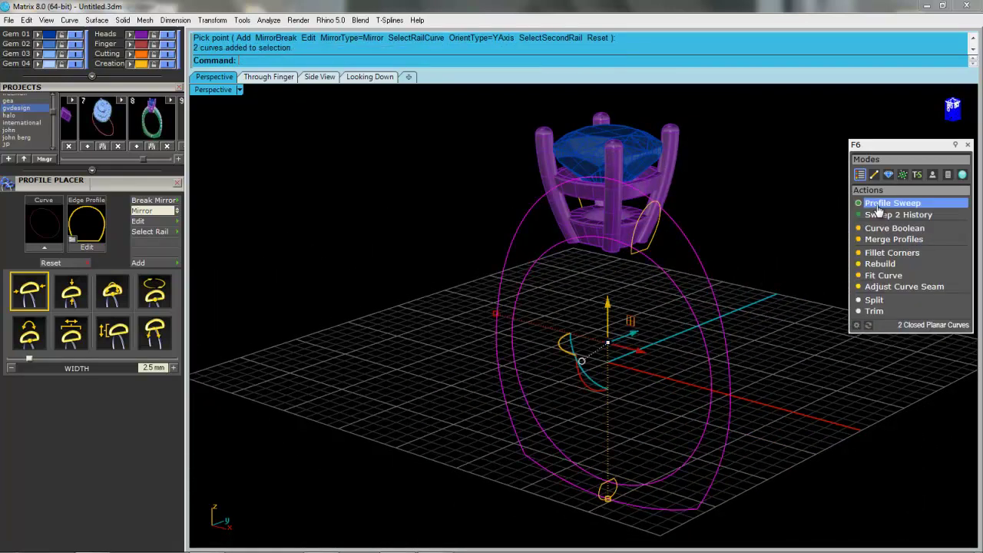
pyautogui.click(889, 216)
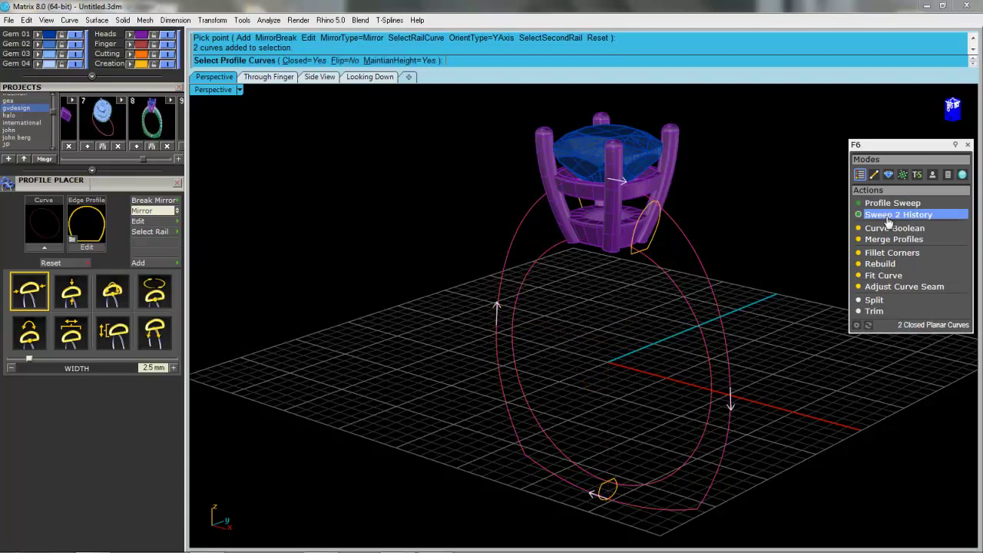
pyautogui.click(296, 60)
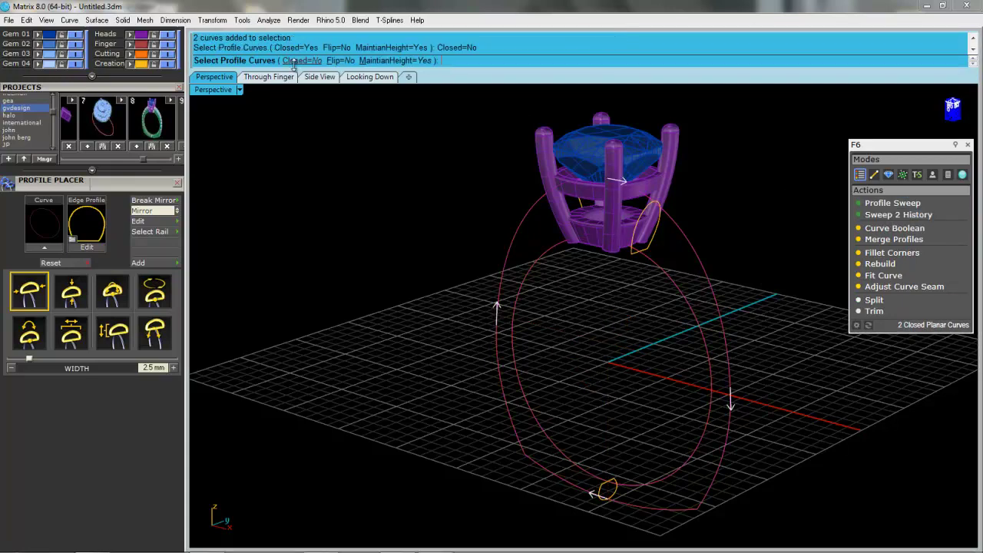
pyautogui.click(657, 239)
pyautogui.click(614, 496)
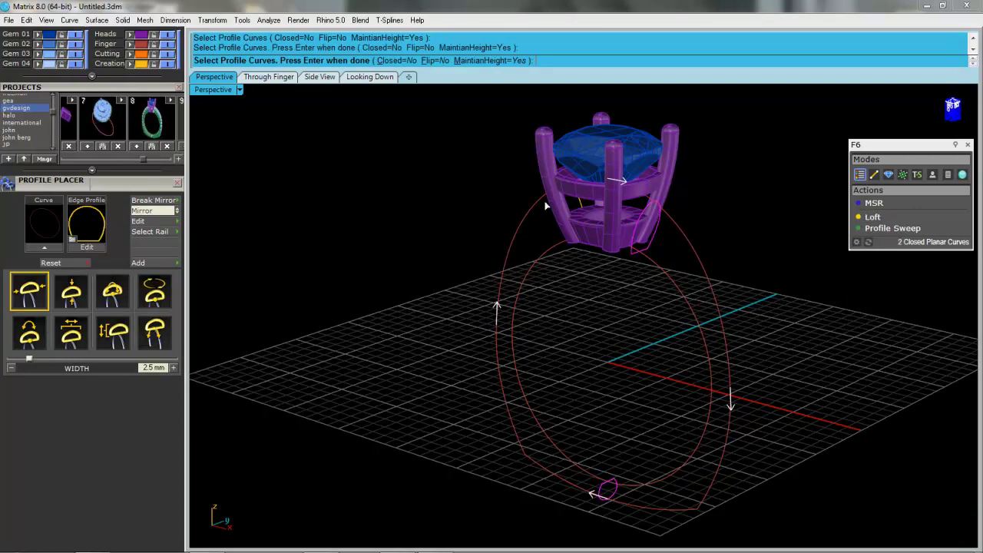
pyautogui.click(583, 206)
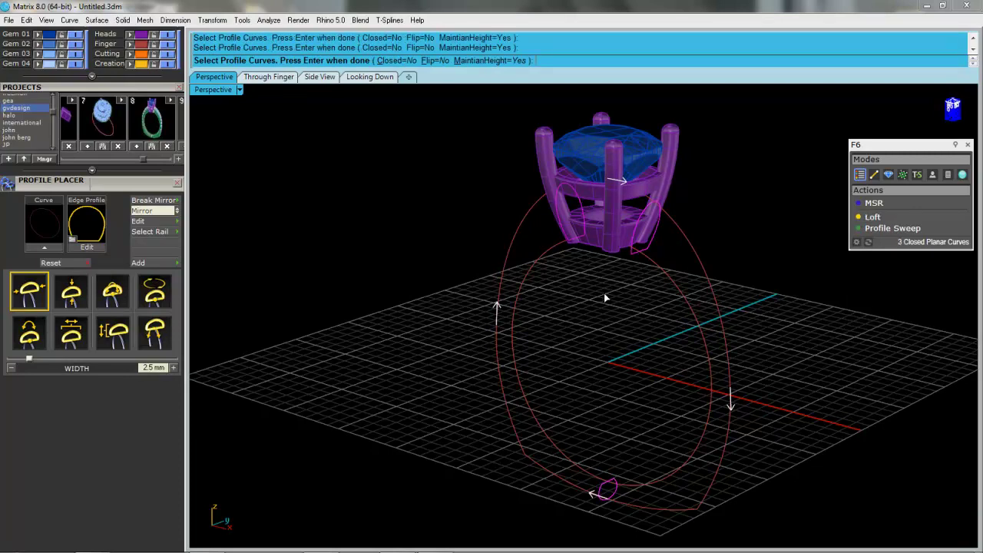
pyautogui.press('Return')
# Step: Cap the shank's left end beside the head with a Profile Cap of about 0.72 and accept it
pyautogui.moveTo(653, 351); pyautogui.dragTo(472, 219, button='right')
pyautogui.click(471, 254)
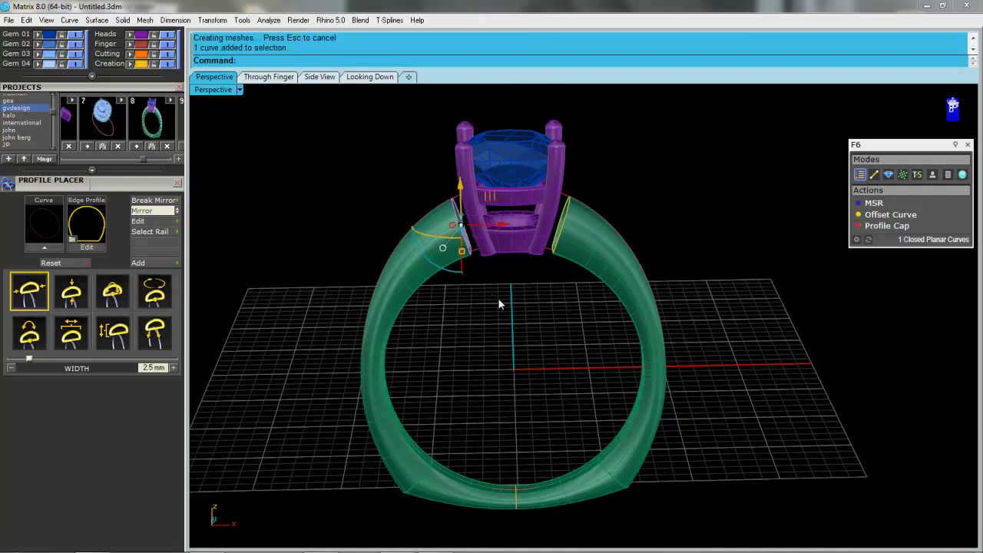
pyautogui.click(887, 226)
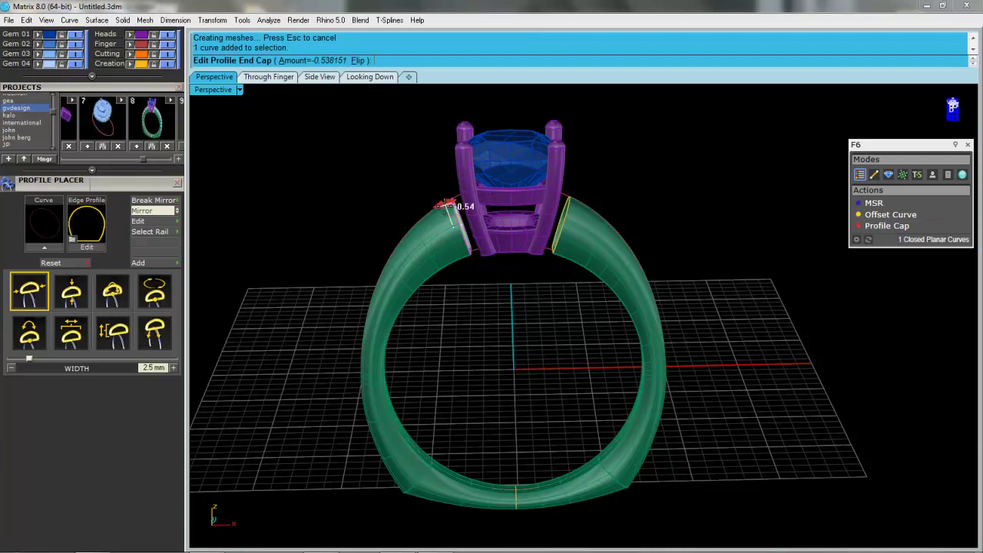
pyautogui.moveTo(450, 204); pyautogui.dragTo(463, 199)
pyautogui.moveTo(507, 307); pyautogui.dragTo(514, 322, button='right')
pyautogui.press('Return')
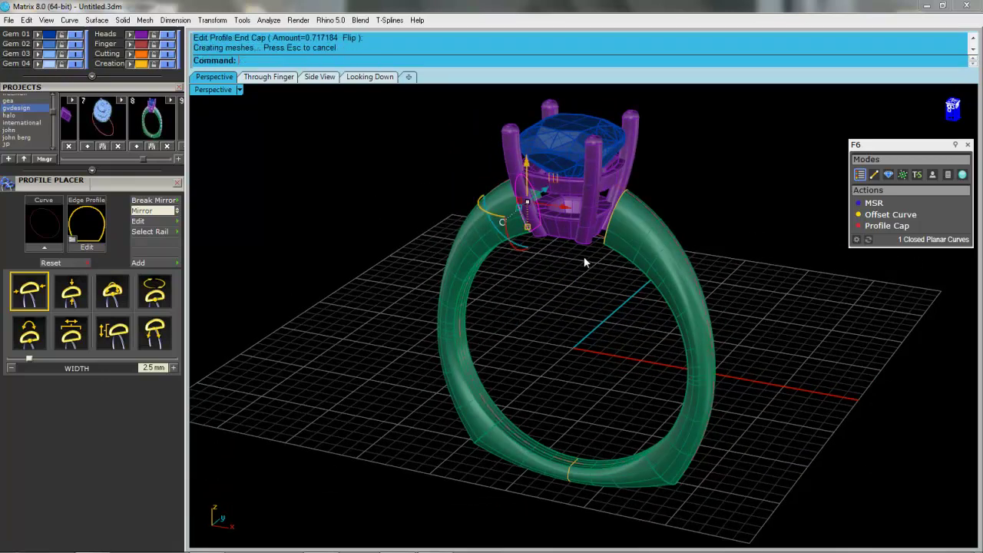
# Step: Cap the shank's right end beside the head with a Profile Cap flipped to about -0.72 and accept it
pyautogui.moveTo(579, 272); pyautogui.dragTo(637, 170)
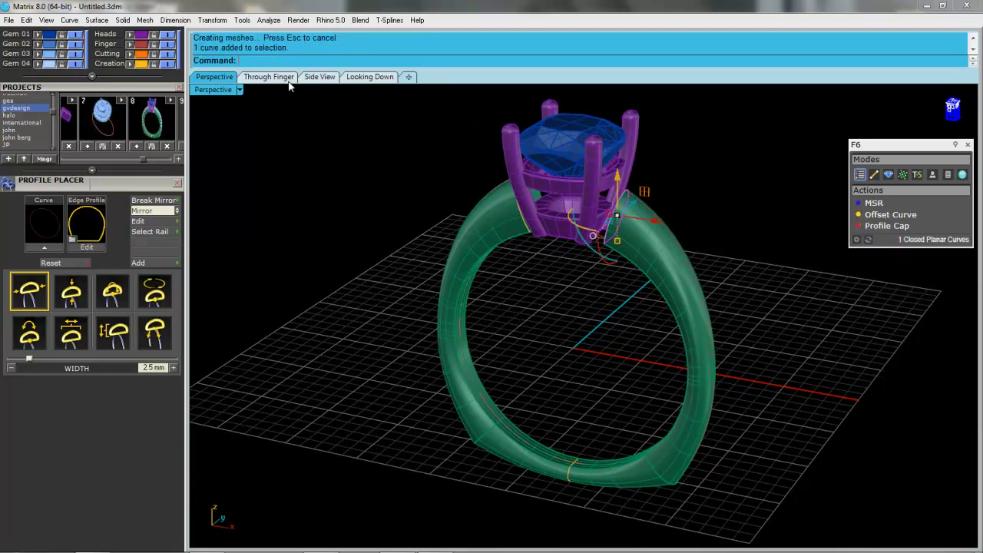
pyautogui.click(880, 226)
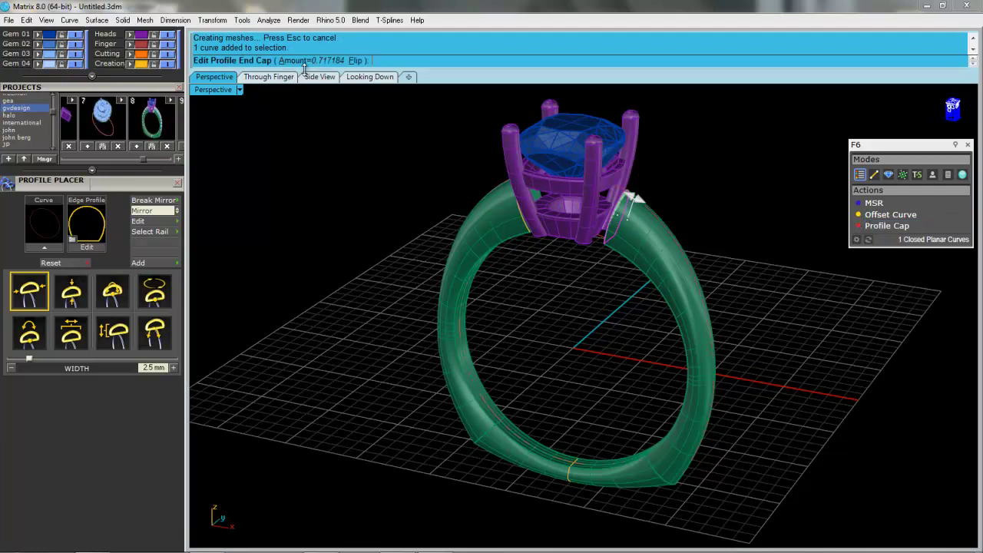
pyautogui.click(357, 60)
pyautogui.click(358, 61)
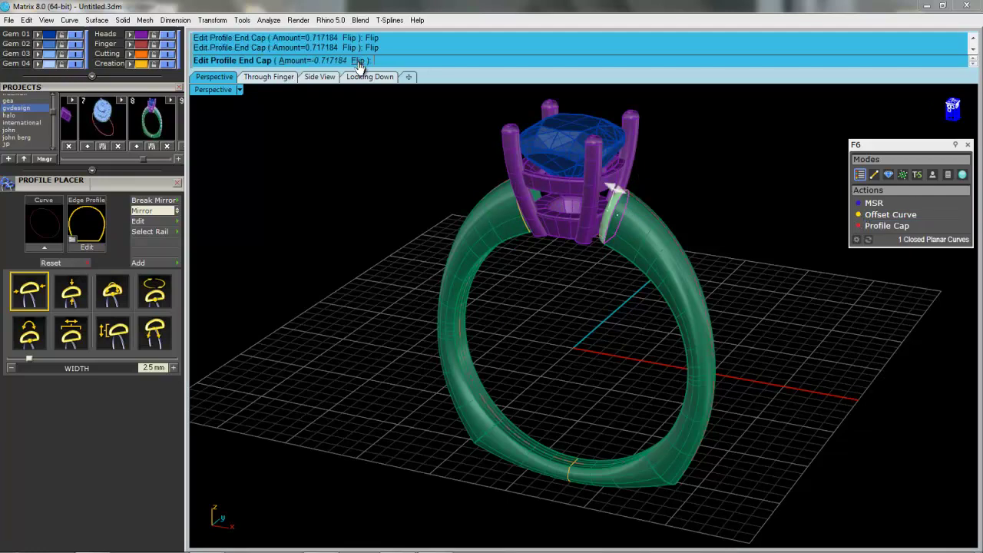
pyautogui.rightClick(676, 176)
# Step: Start a Gem on Curve row along the outside ring rail
pyautogui.moveTo(605, 275); pyautogui.dragTo(585, 342, button='right')
pyautogui.click(697, 269)
pyautogui.click(649, 265)
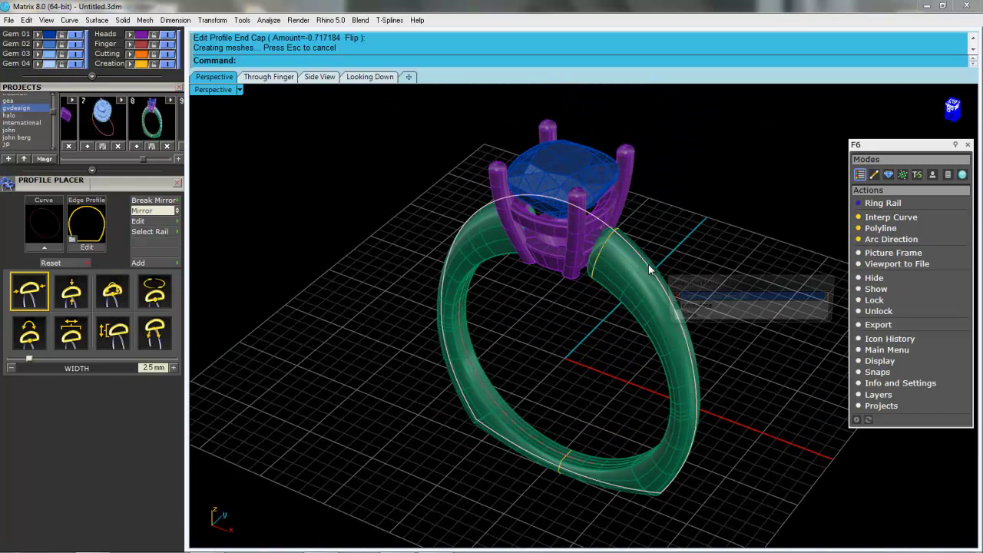
pyautogui.click(676, 299)
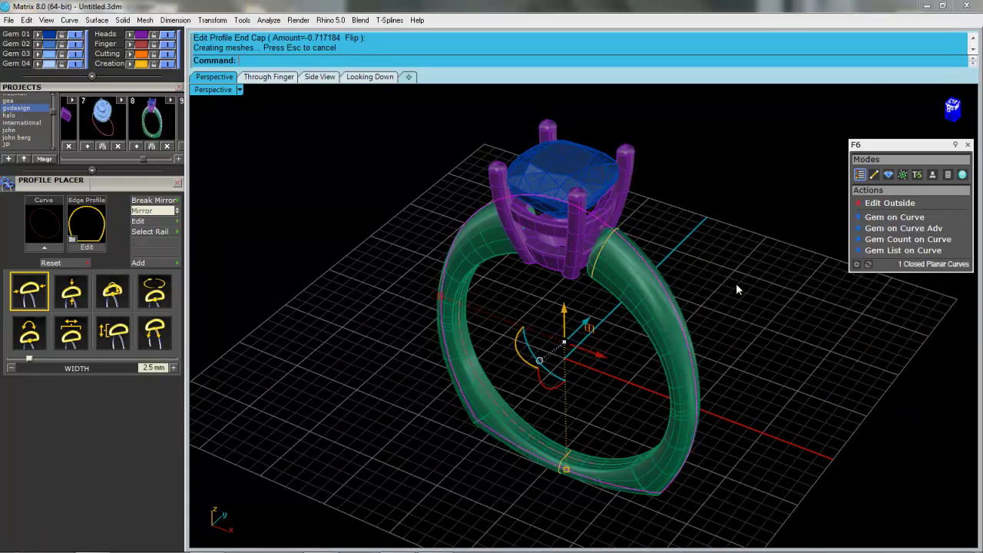
pyautogui.click(886, 221)
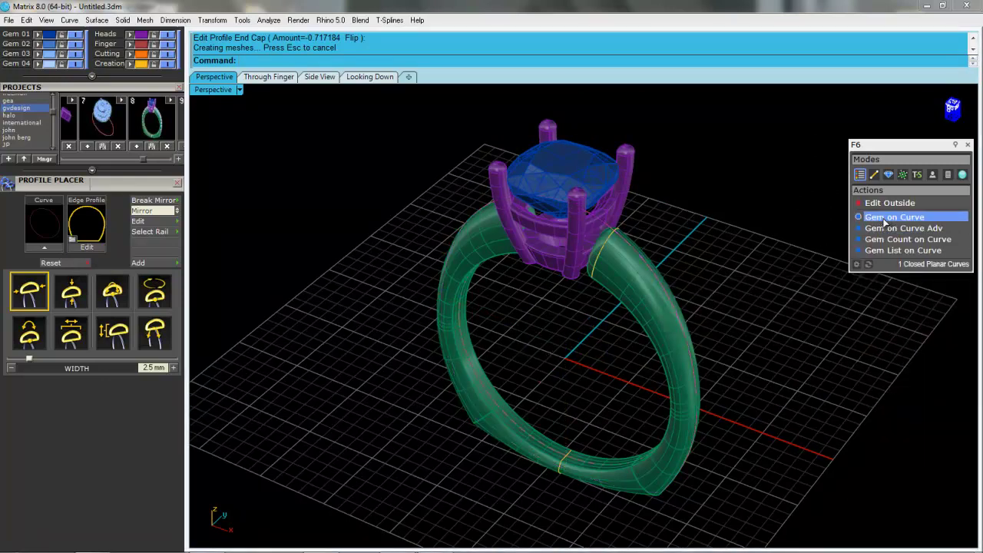
pyautogui.click(402, 52)
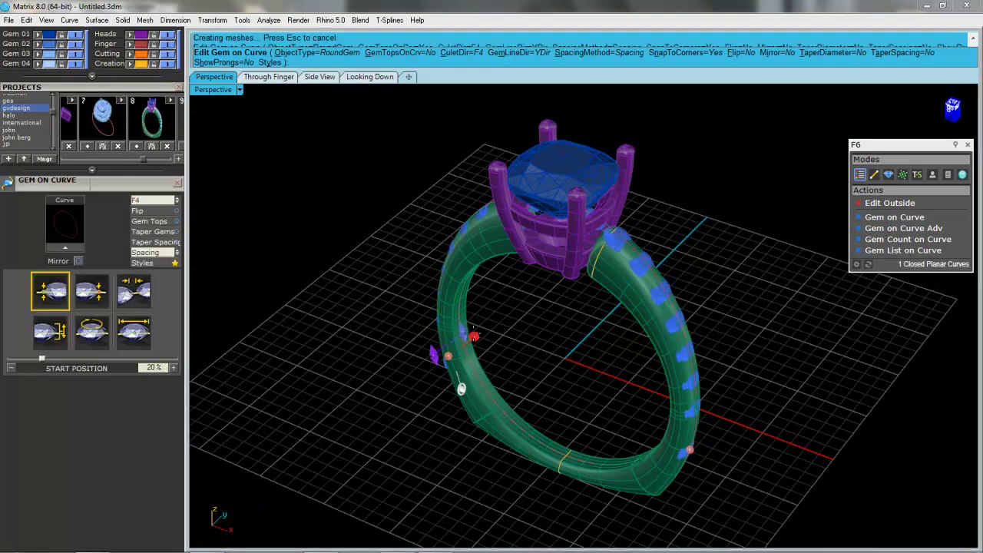
# Step: Limit the gem row to the right shoulder of the shank, starting at about 57.7% and ending slightly beyond 69.6% of the rail
pyautogui.moveTo(476, 329)
pyautogui.moveTo(475, 333); pyautogui.dragTo(634, 235)
pyautogui.moveTo(737, 267)
pyautogui.mouseDown(button='right')
pyautogui.moveTo(643, 262)
pyautogui.moveTo(666, 270)
pyautogui.moveTo(702, 356)
pyautogui.moveTo(725, 276)
pyautogui.mouseUp(button='right')
pyautogui.moveTo(688, 277)
pyautogui.moveTo(686, 501); pyautogui.dragTo(687, 410)
pyautogui.moveTo(696, 277)
pyautogui.mouseDown(button='right')
pyautogui.moveTo(644, 288)
pyautogui.moveTo(630, 281)
pyautogui.moveTo(690, 277)
pyautogui.mouseUp(button='right')
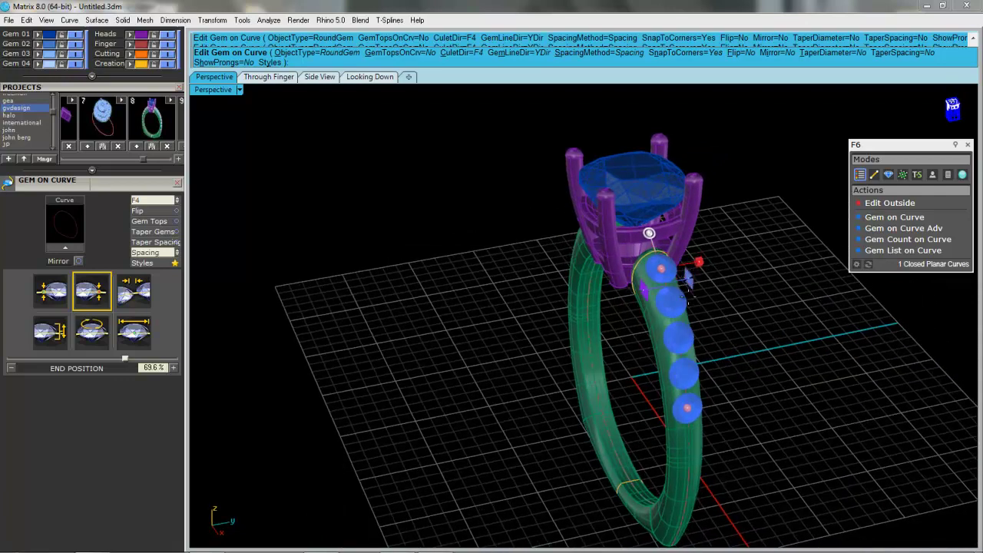
pyautogui.scroll(5, 707, 314)
pyautogui.scroll(-3, 734, 403)
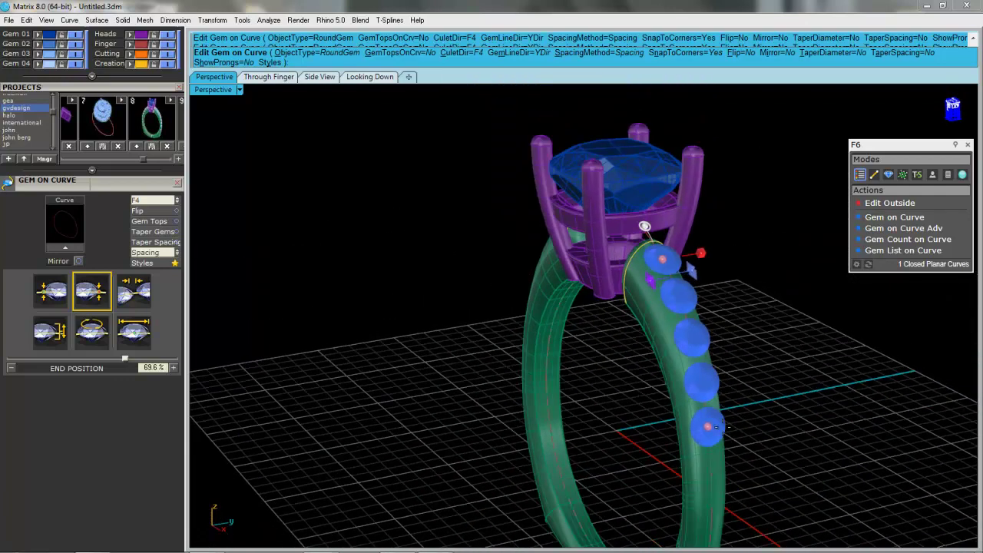
pyautogui.moveTo(717, 426); pyautogui.dragTo(710, 442)
# Step: Taper the gem diameters to a 1.65 mm end size and set the row's start position to about 58.5%
pyautogui.click(816, 55)
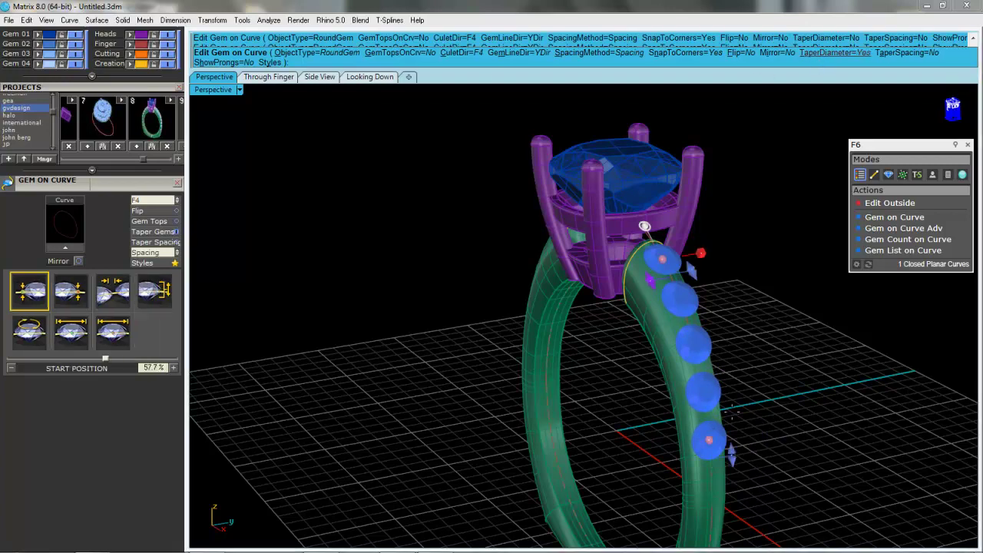
pyautogui.moveTo(731, 453)
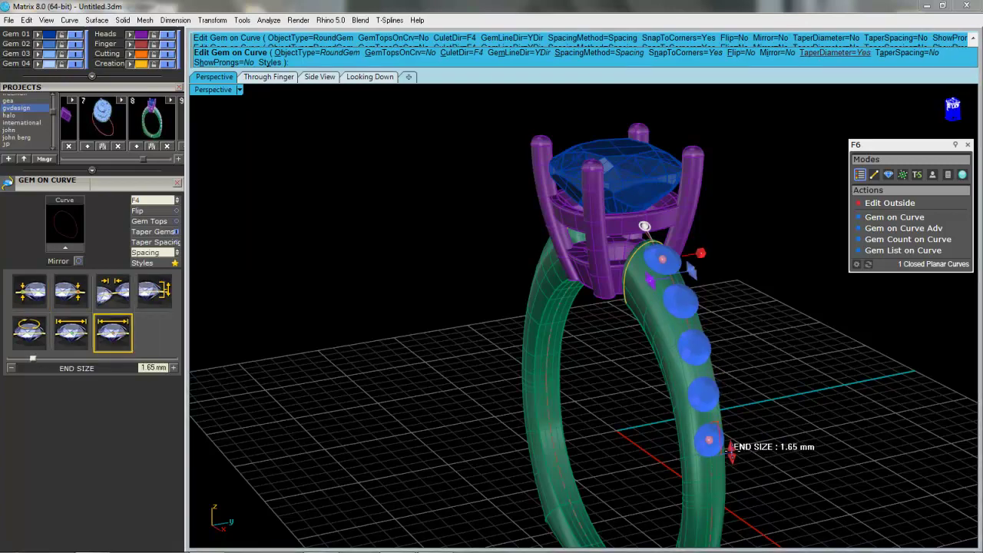
pyautogui.moveTo(747, 378); pyautogui.dragTo(822, 359, button='right')
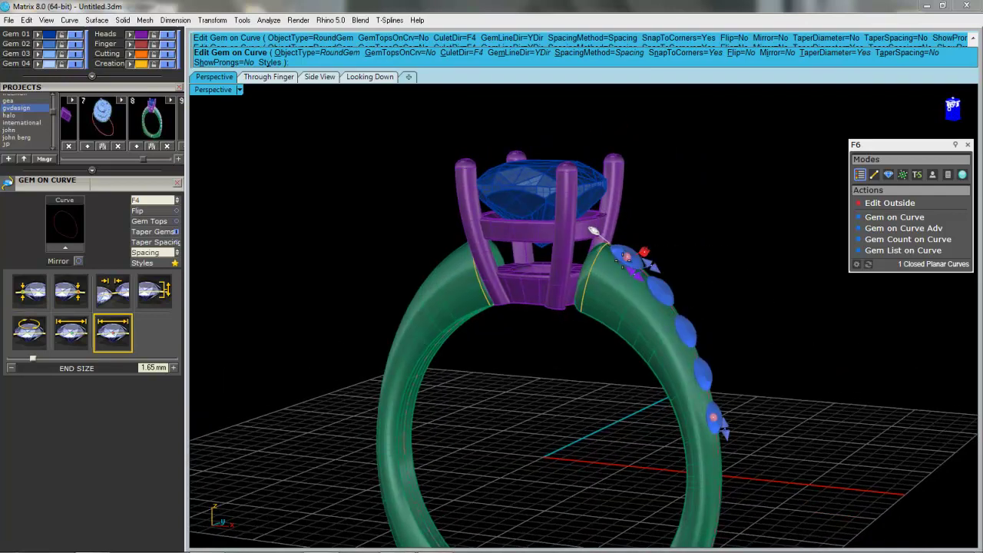
pyautogui.moveTo(645, 252)
pyautogui.moveTo(644, 252); pyautogui.dragTo(653, 259)
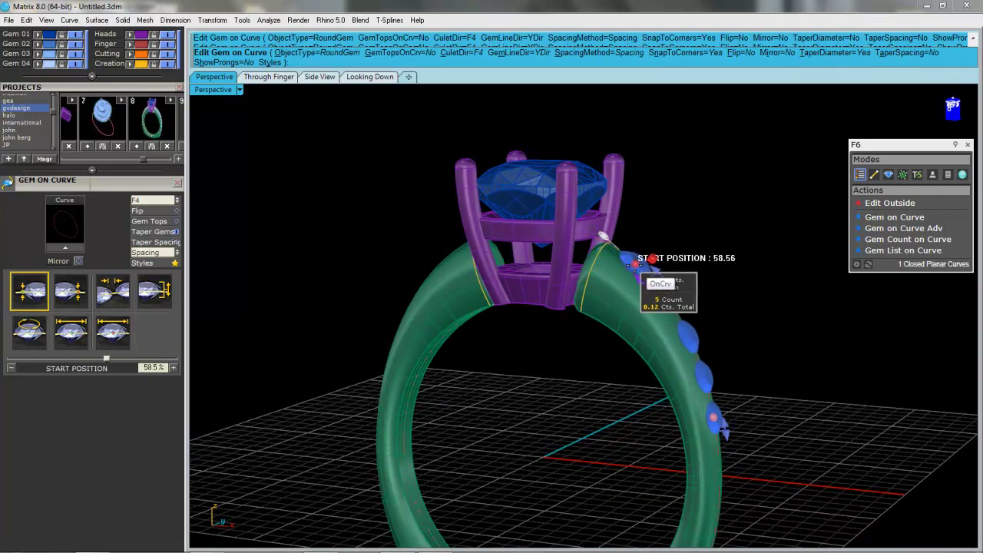
pyautogui.moveTo(753, 253); pyautogui.dragTo(718, 300, button='right')
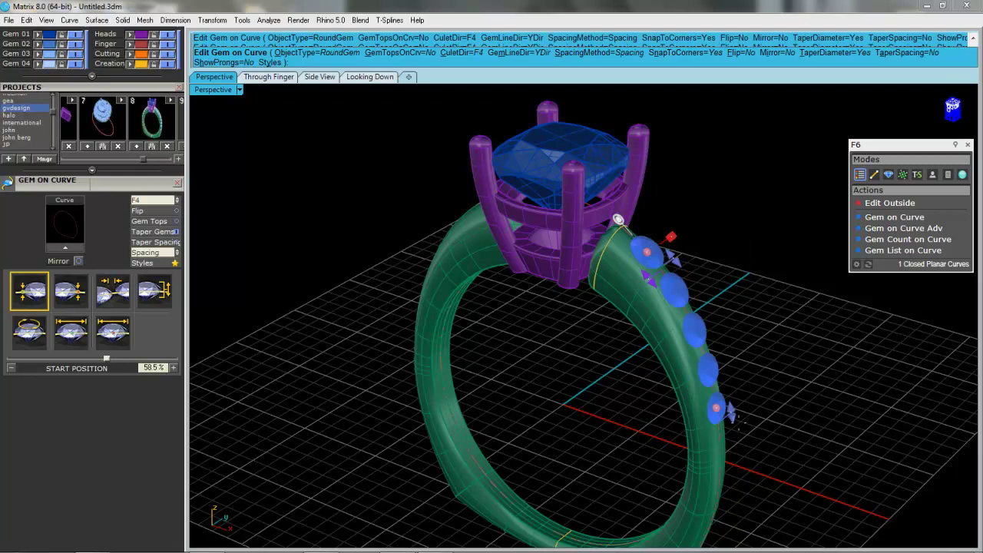
# Step: Place the gem tops on the curve, set their Z offset to -0.3 mm and accept the row
pyautogui.moveTo(716, 408)
pyautogui.moveTo(716, 408); pyautogui.dragTo(701, 405, button='right')
pyautogui.moveTo(711, 413)
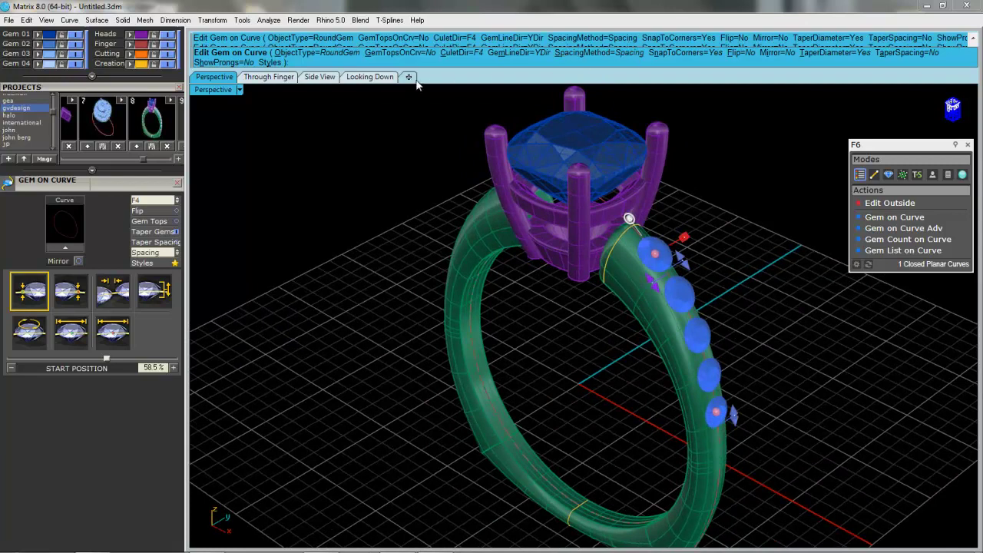
pyautogui.click(409, 53)
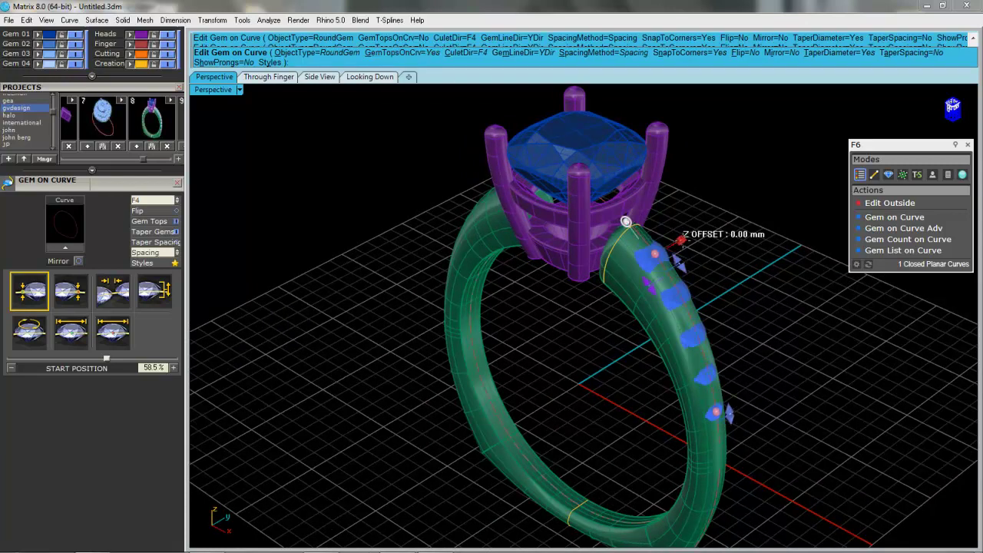
pyautogui.click(680, 241)
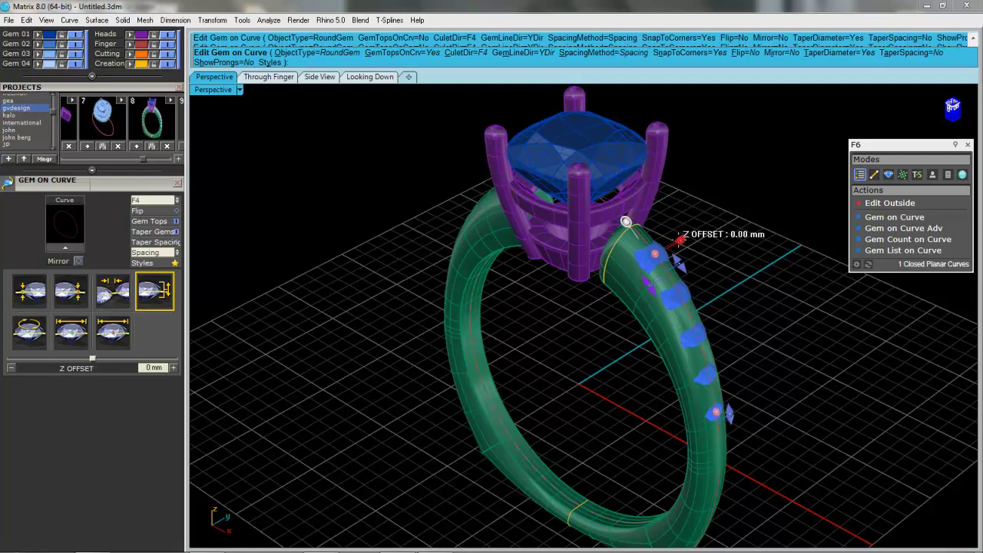
pyautogui.moveTo(680, 241); pyautogui.dragTo(677, 244)
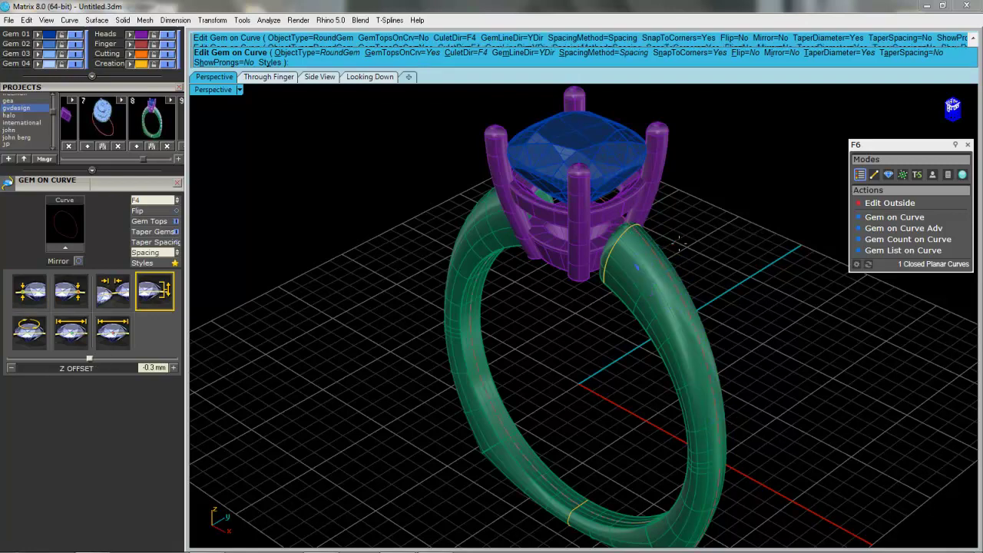
pyautogui.rightClick(695, 245)
# Step: Start Micro Prong Cutter in Middle mode on the five shoulder gems and set the cutter drop to 0.2 mm
pyautogui.moveTo(698, 244); pyautogui.dragTo(646, 272, button='right')
pyautogui.click(641, 274)
pyautogui.click(686, 313)
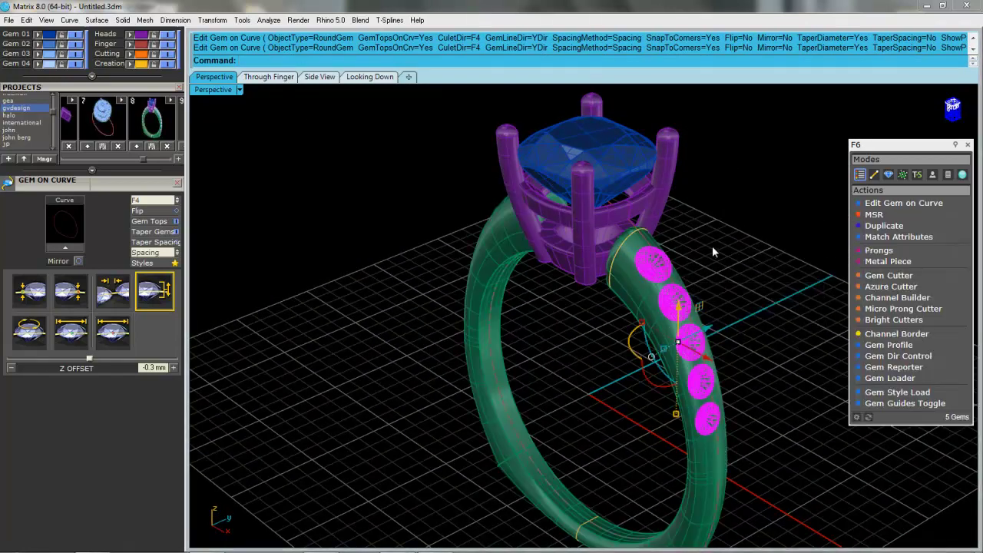
pyautogui.click(914, 310)
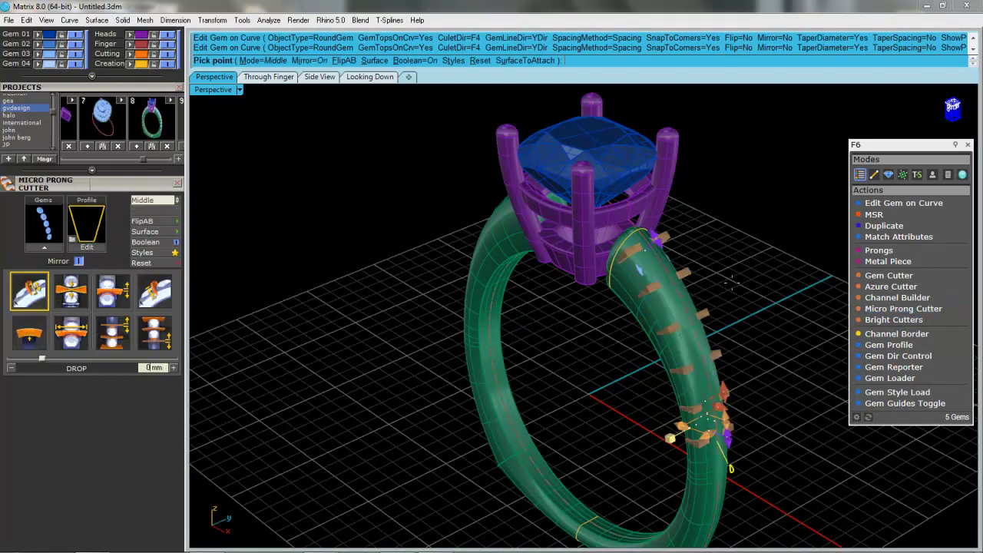
pyautogui.moveTo(732, 283); pyautogui.dragTo(761, 313, button='right')
pyautogui.moveTo(773, 381); pyautogui.dragTo(721, 289, button='right')
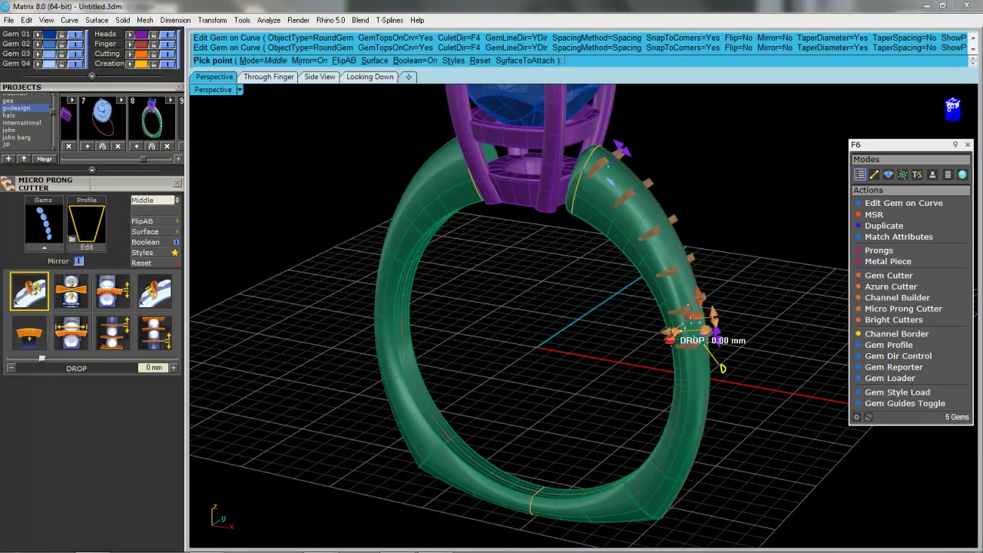
pyautogui.moveTo(673, 338); pyautogui.dragTo(676, 342)
pyautogui.moveTo(720, 301); pyautogui.dragTo(665, 293, button='right')
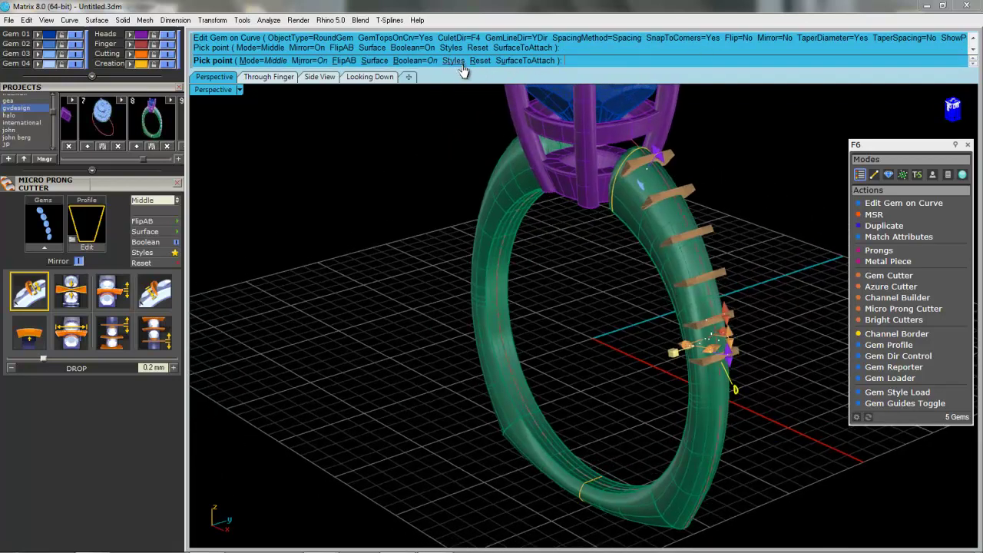
# Step: Cut the Middle-mode prong cutters out of the shank and accept them
pyautogui.click(375, 60)
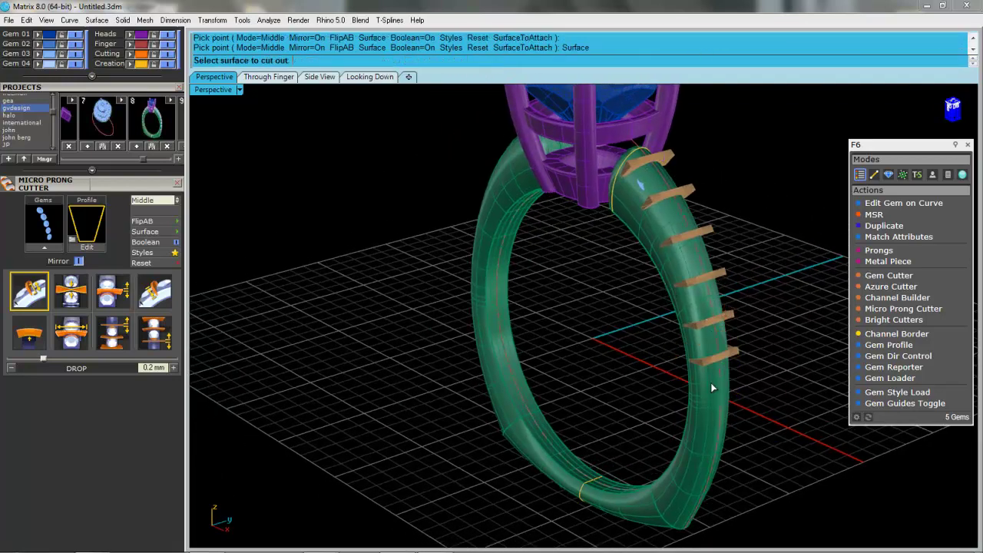
pyautogui.click(710, 454)
pyautogui.moveTo(804, 306); pyautogui.dragTo(677, 185, button='right')
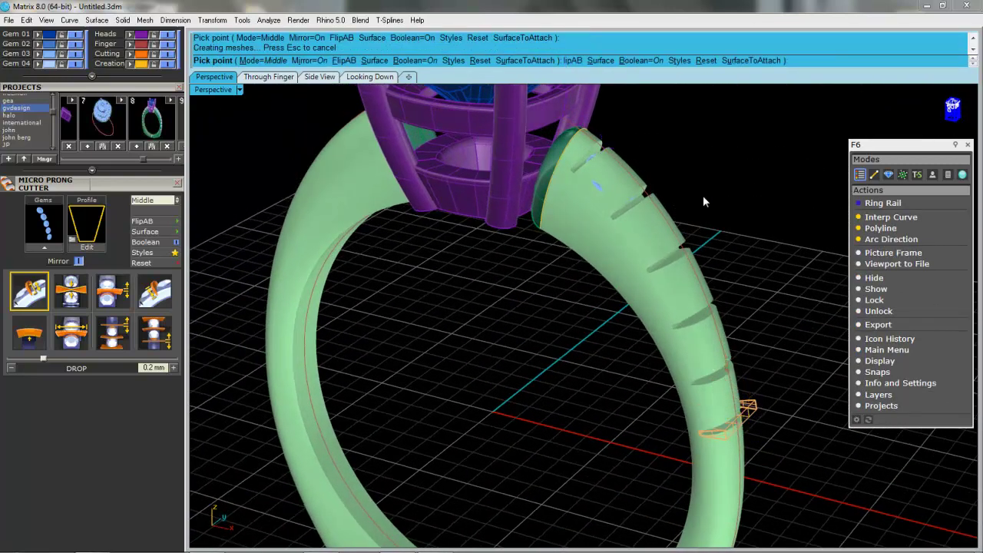
pyautogui.press('Return')
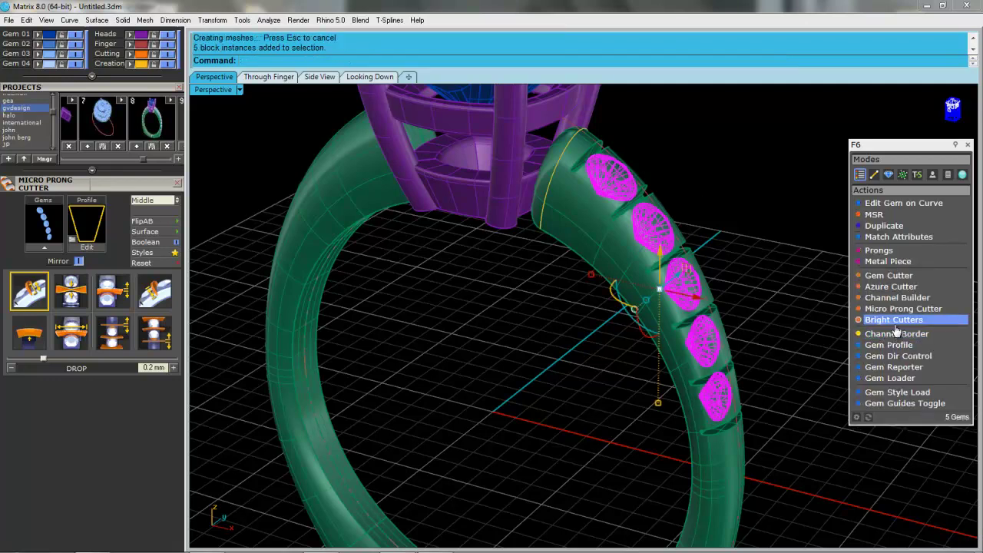
# Step: Start another Micro Prong Cutter on the five shoulder gems in Standard mode with the channel 07 profile
pyautogui.click(899, 309)
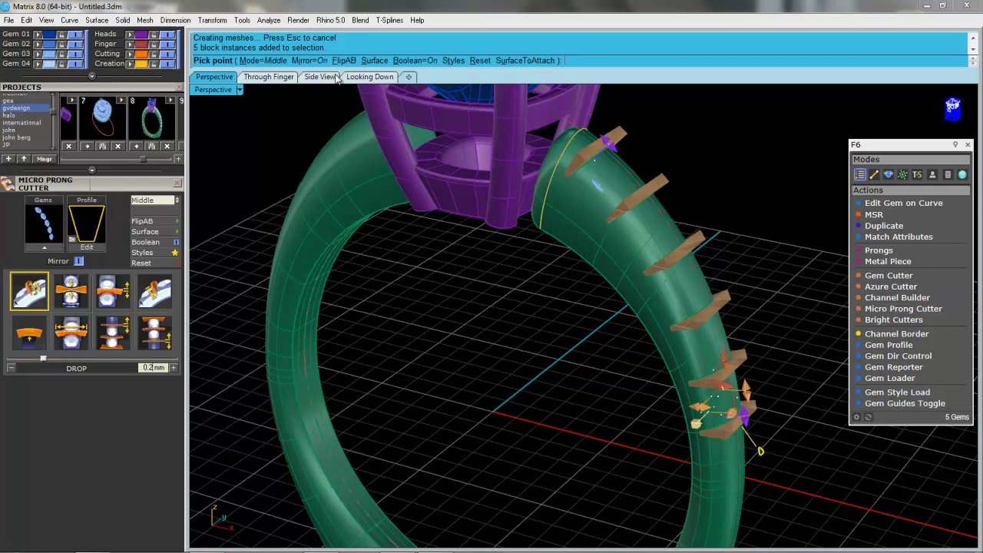
pyautogui.click(263, 59)
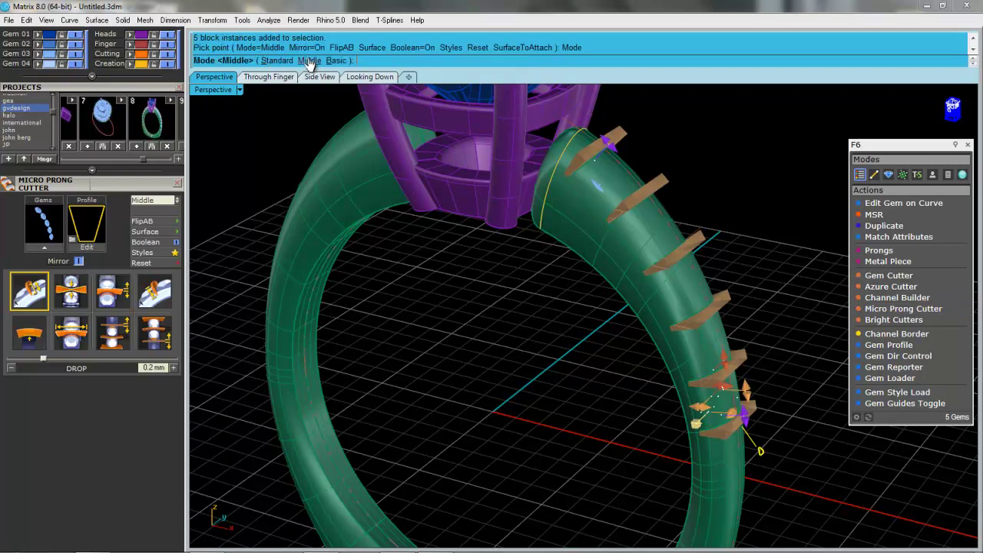
pyautogui.click(277, 60)
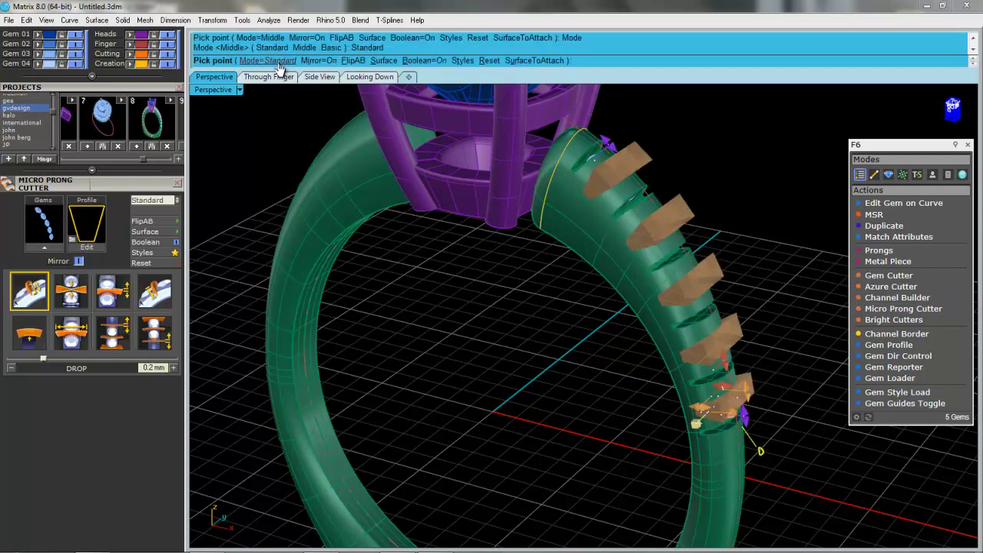
pyautogui.click(760, 451)
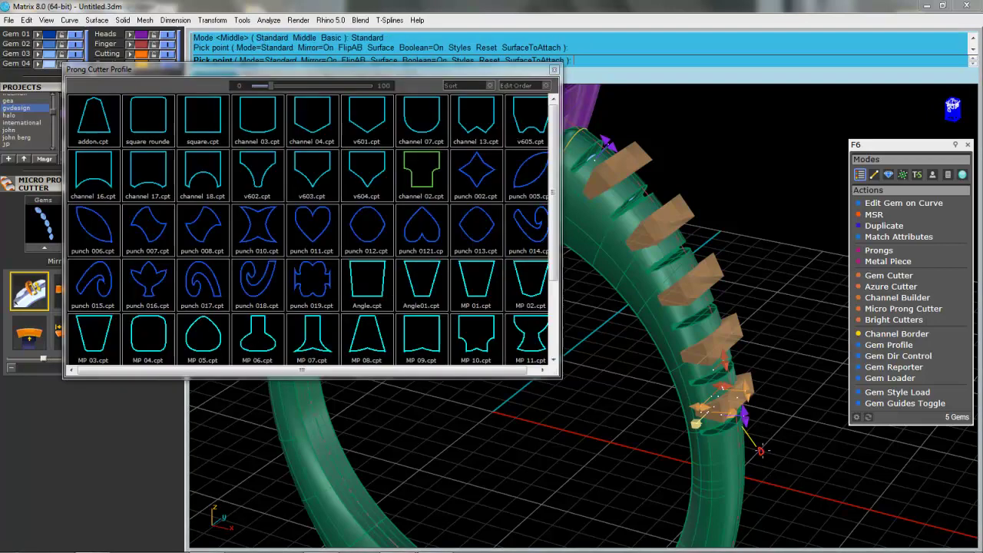
pyautogui.doubleClick(408, 133)
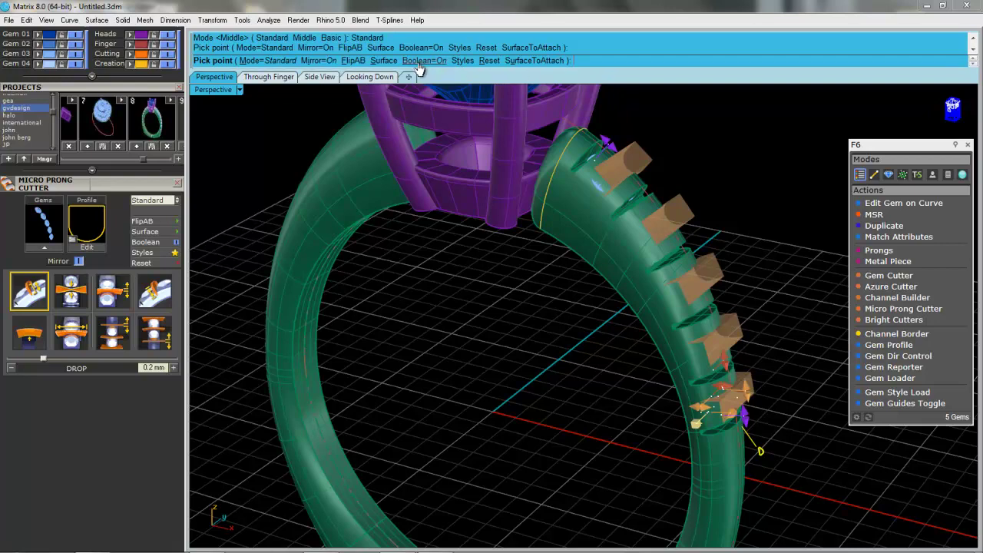
# Step: Cut the Standard-mode prong cutters out of the shank between the middle cuts and accept them
pyautogui.click(370, 60)
pyautogui.click(614, 252)
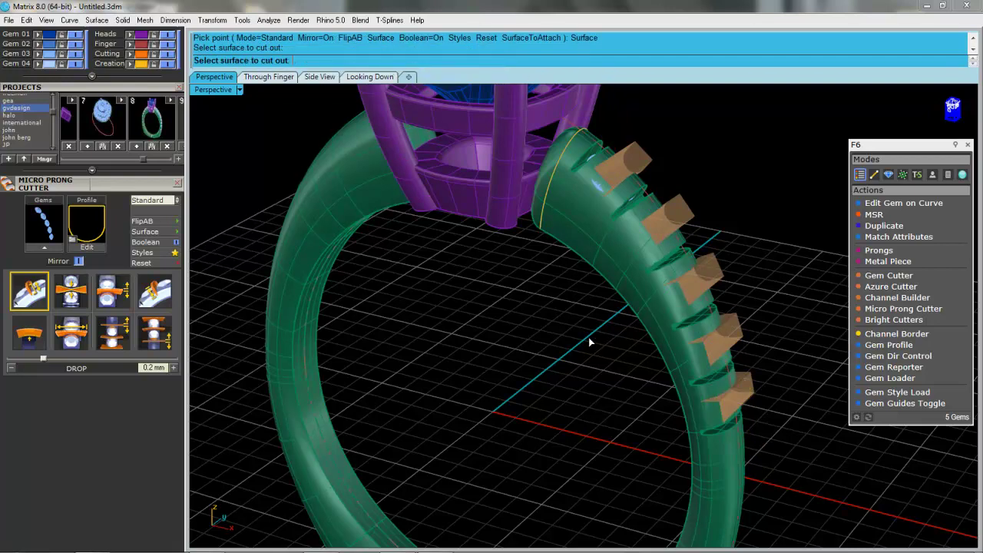
pyautogui.scroll(5, 679, 401)
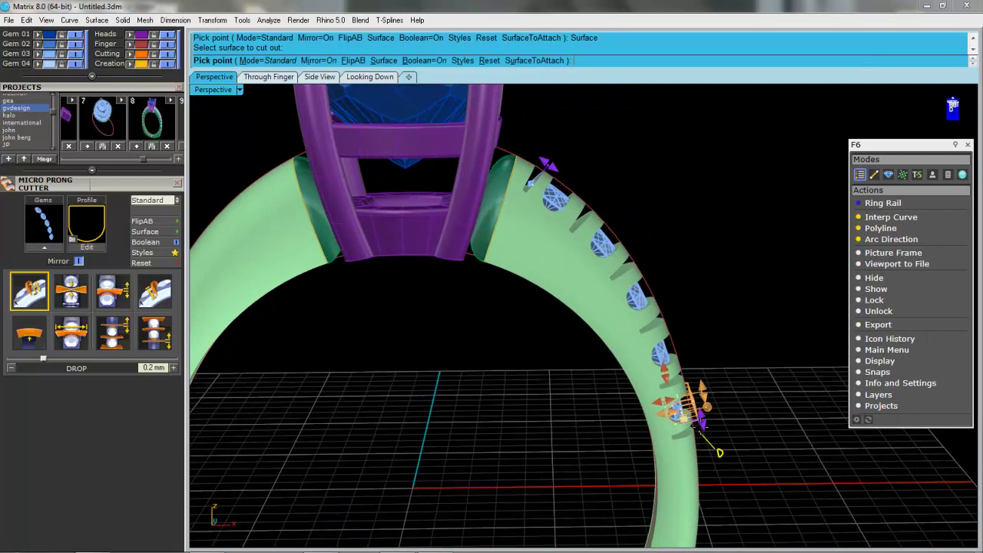
pyautogui.moveTo(679, 401); pyautogui.dragTo(588, 356, button='right')
pyautogui.scroll(-5, 587, 355)
pyautogui.press('Return')
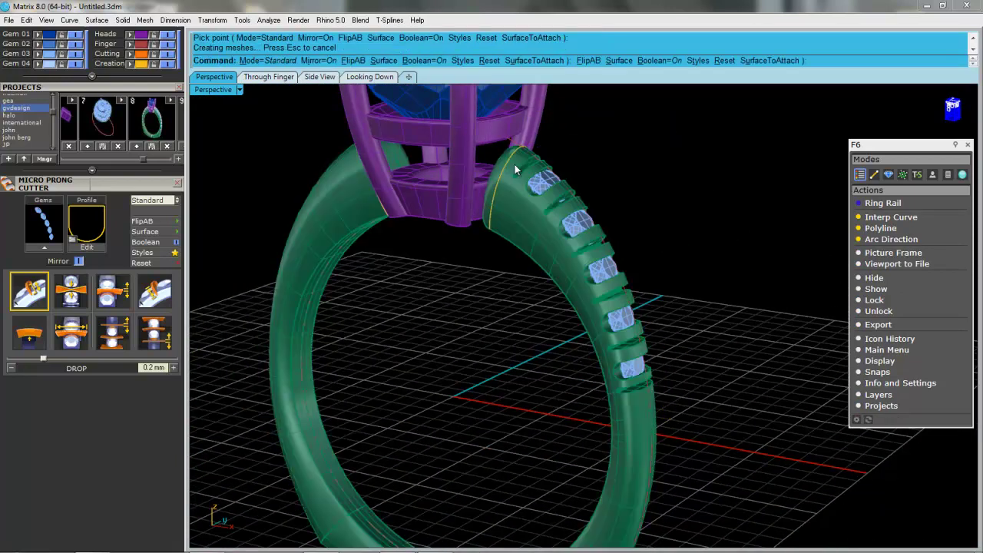
# Step: Start Channel Builder on the five shoulder gems and choose the shank as the surface to cut out
pyautogui.click(536, 184)
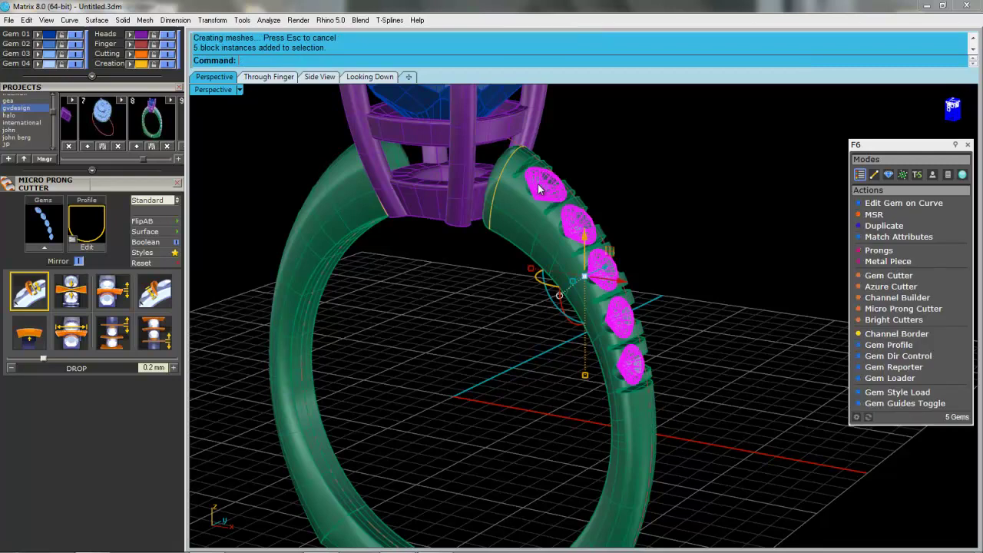
pyautogui.click(887, 297)
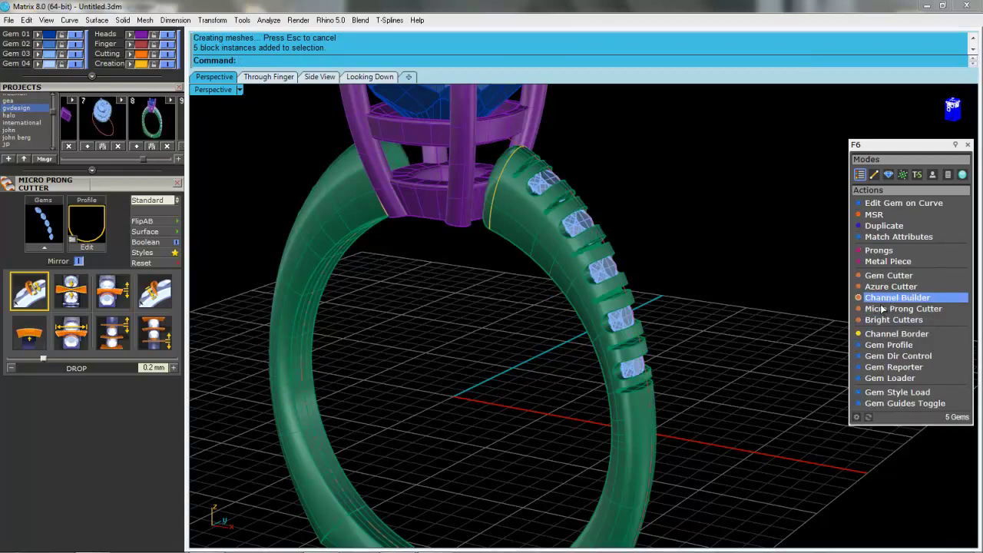
pyautogui.moveTo(739, 268); pyautogui.dragTo(677, 260, button='right')
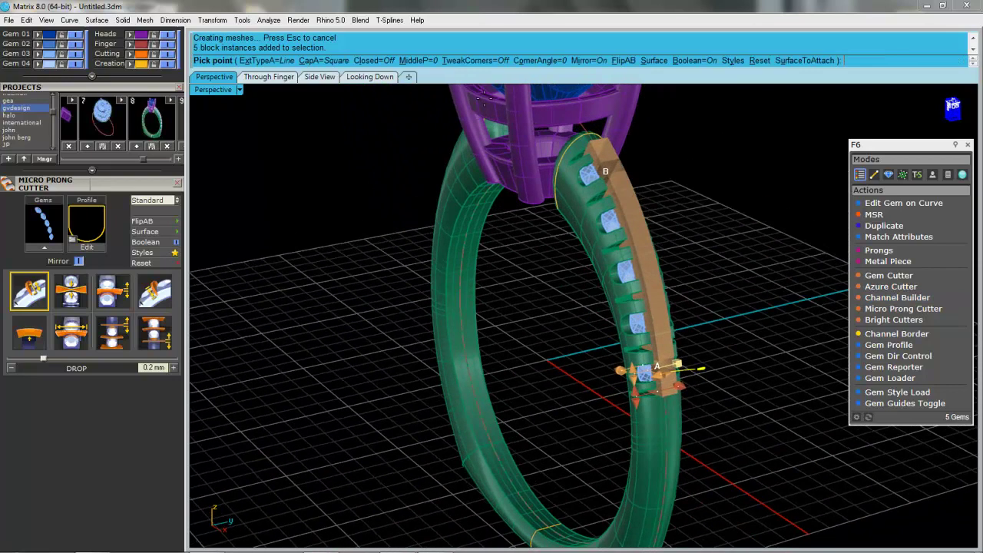
pyautogui.click(650, 60)
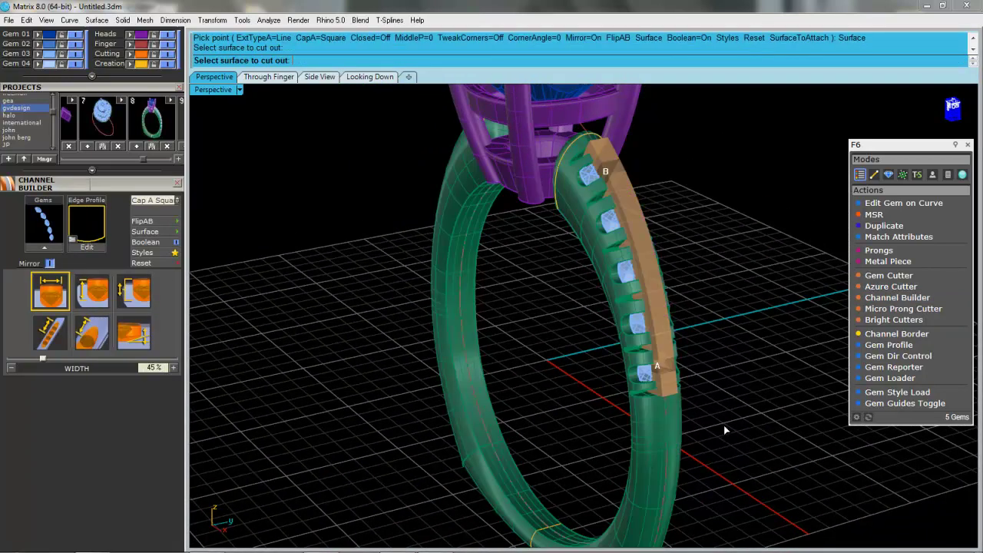
pyautogui.click(673, 411)
pyautogui.moveTo(673, 411); pyautogui.dragTo(736, 391, button='right')
pyautogui.scroll(2, 625, 329)
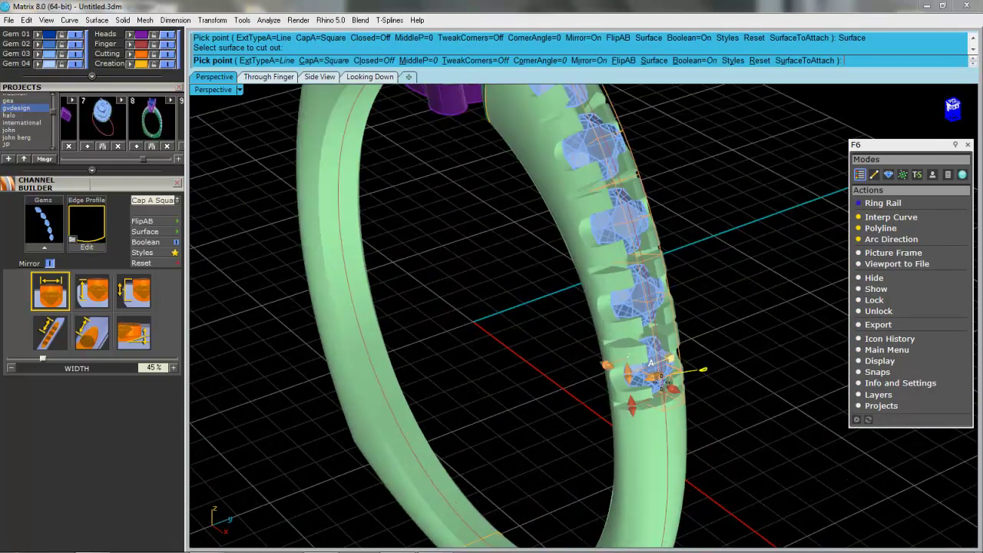
# Step: Set the channel width to 59% and accept the channel cut along the shoulder
pyautogui.click(653, 377)
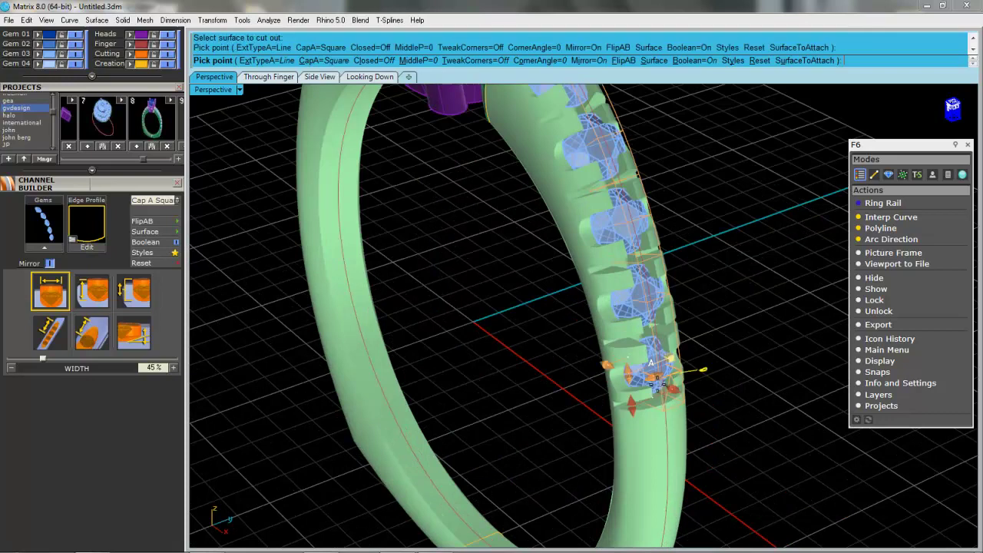
pyautogui.click(667, 376)
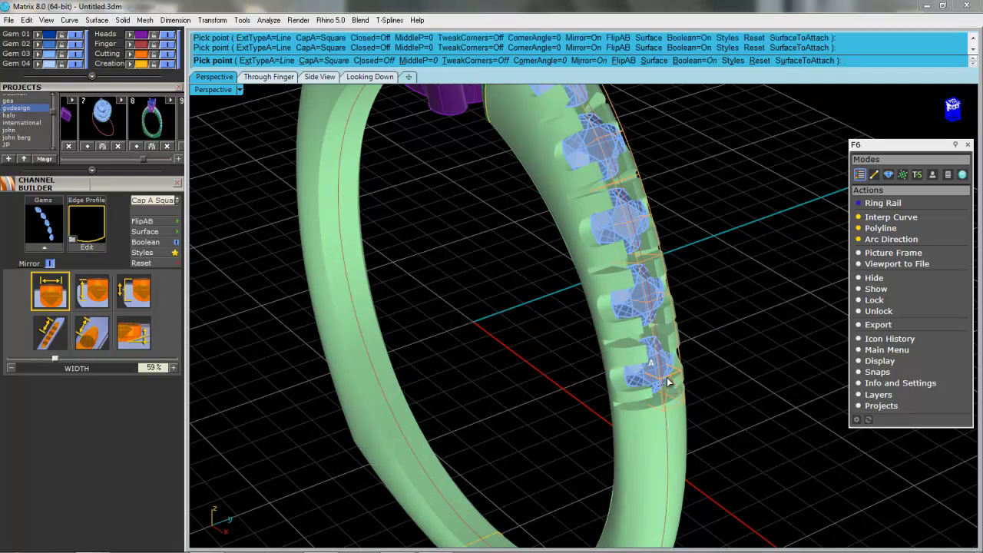
pyautogui.scroll(-4, 664, 375)
pyautogui.moveTo(664, 375); pyautogui.dragTo(689, 365, button='right')
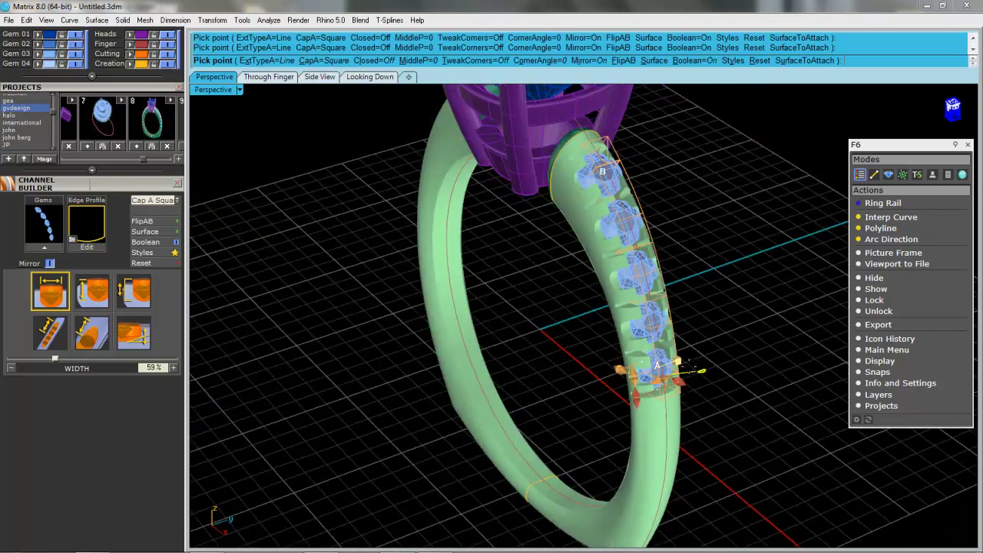
pyautogui.rightClick(711, 297)
pyautogui.scroll(-5, 709, 304)
pyautogui.moveTo(721, 321); pyautogui.dragTo(692, 323, button='right')
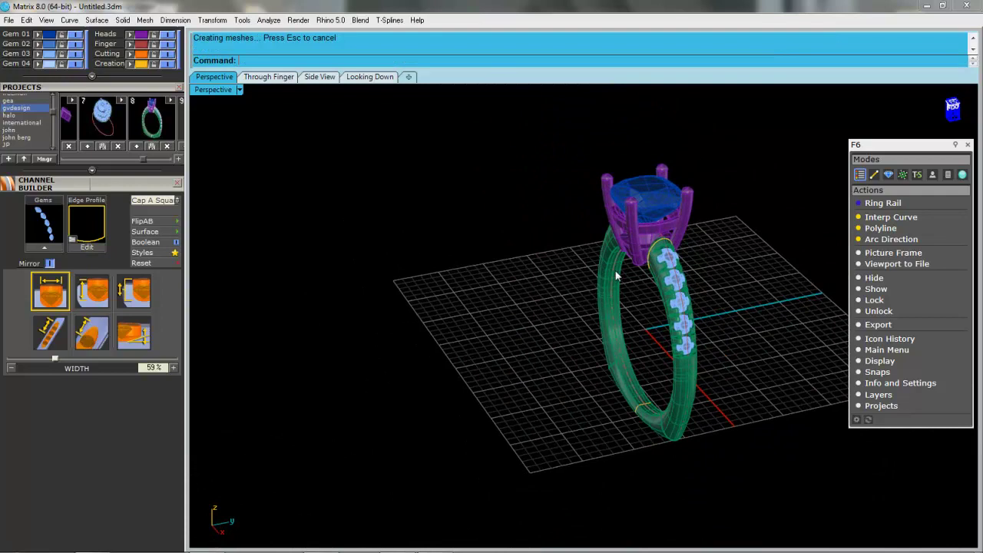
pyautogui.moveTo(623, 281)
pyautogui.mouseDown(button='right')
pyautogui.moveTo(683, 302)
pyautogui.moveTo(619, 289)
pyautogui.mouseUp(button='right')
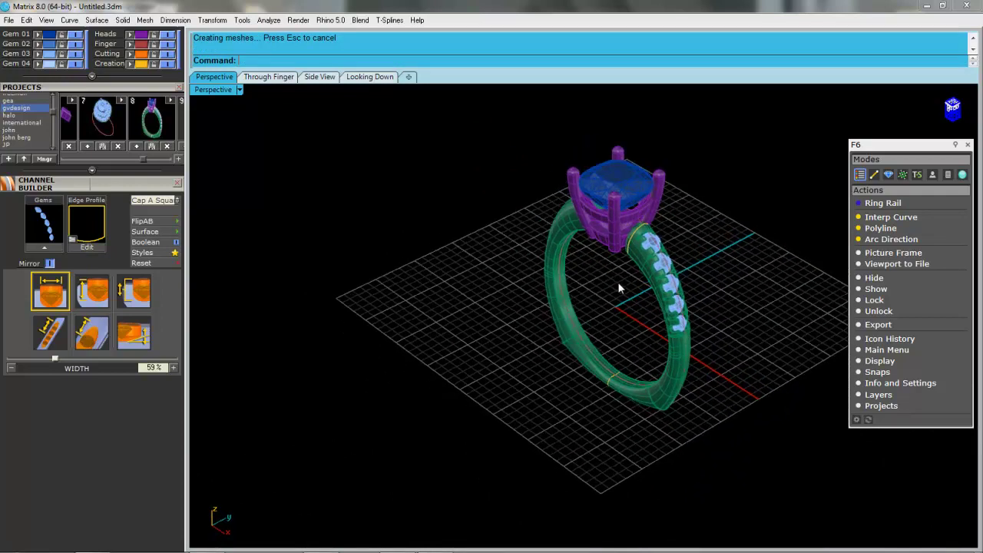
# Step: Create a rectangular plane in the Side View, larger than the whole ring and passing through its centre
pyautogui.click(905, 176)
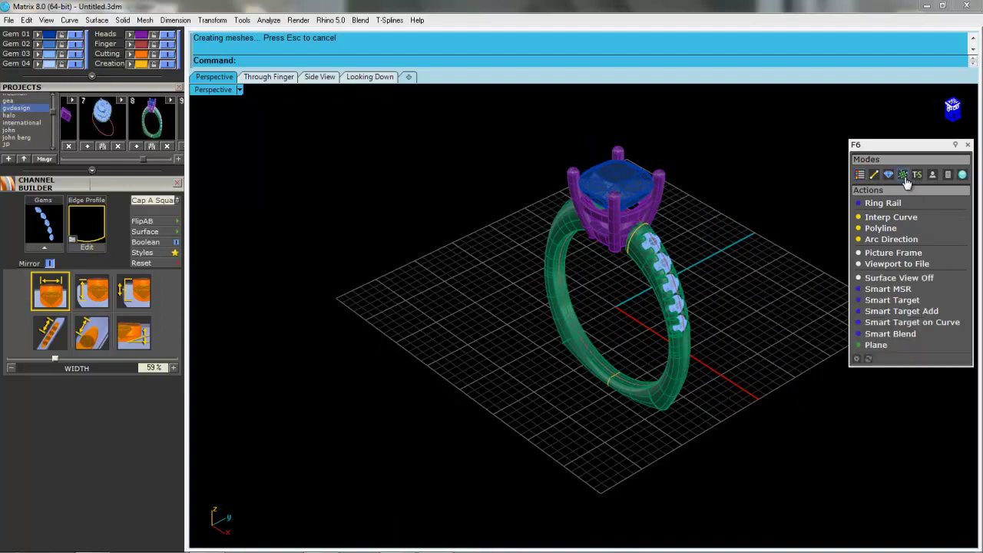
pyautogui.click(880, 345)
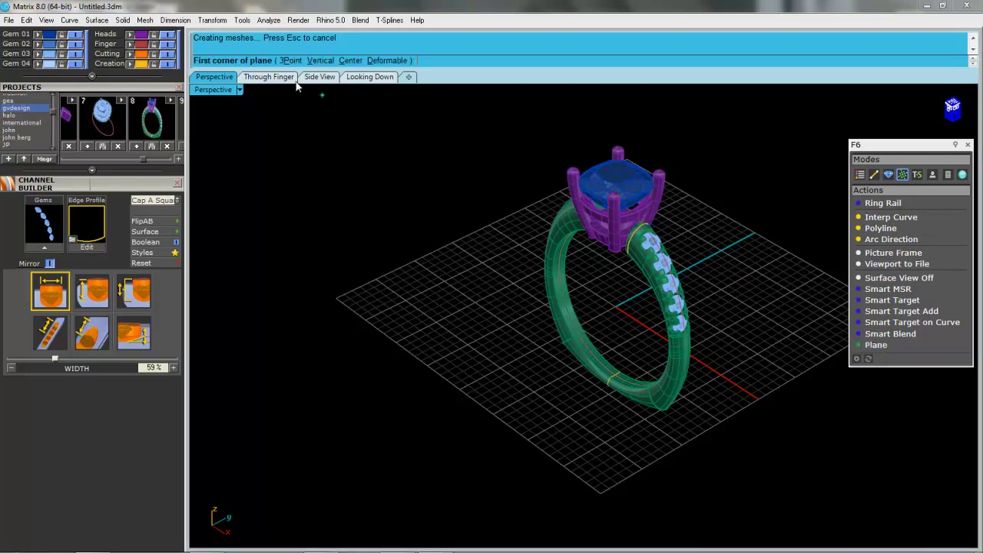
pyautogui.click(319, 76)
pyautogui.click(455, 117)
pyautogui.click(698, 464)
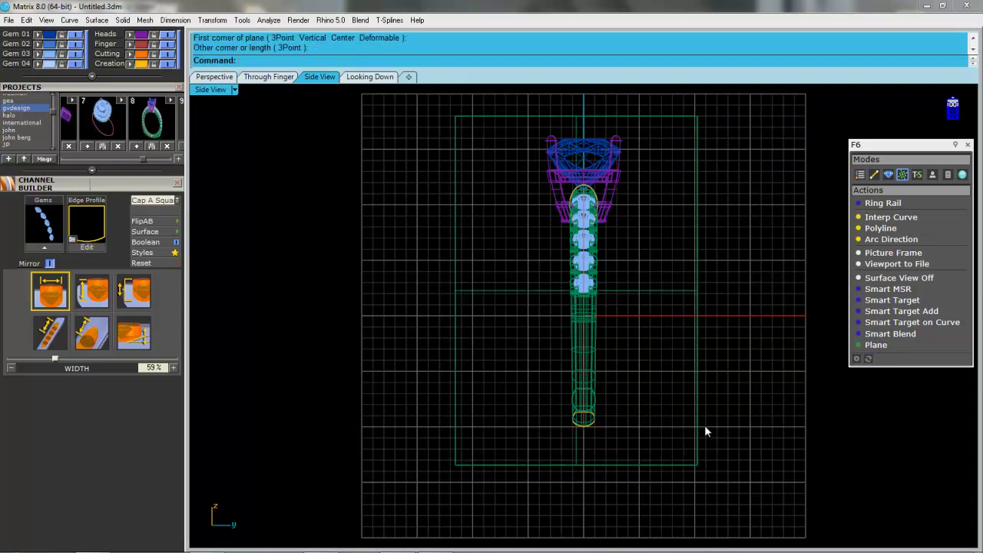
pyautogui.click(213, 77)
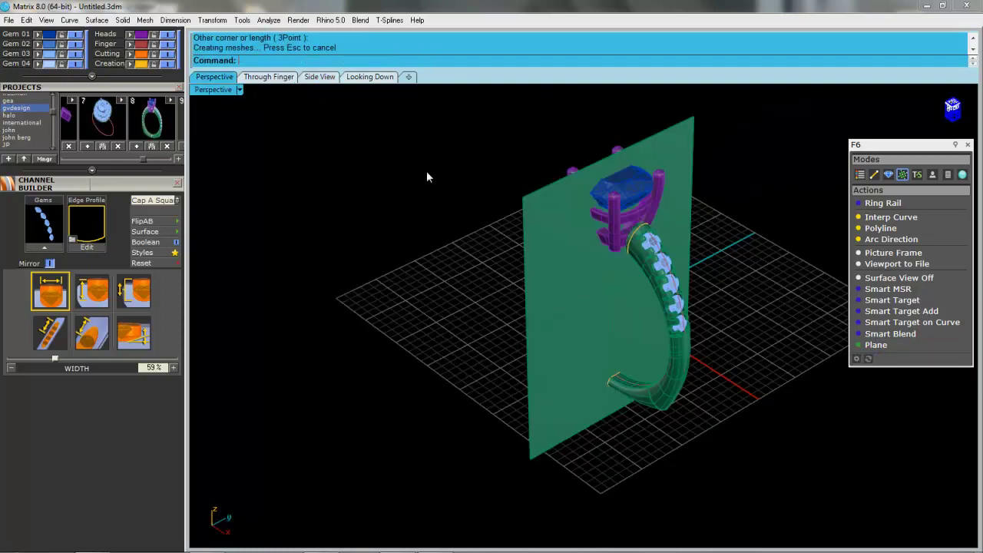
# Step: Split the shank with the vertical plane, then delete the plane
pyautogui.click(659, 399)
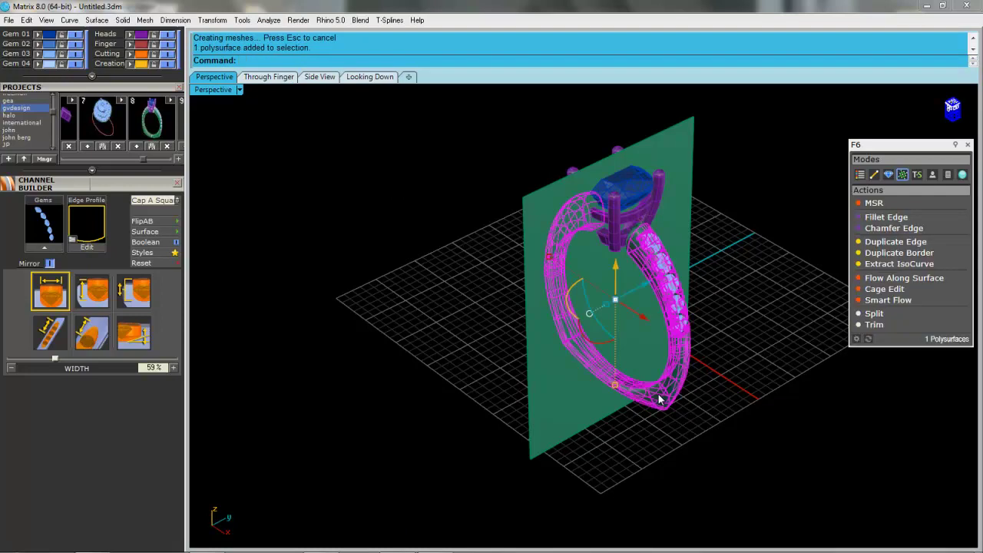
pyautogui.click(874, 315)
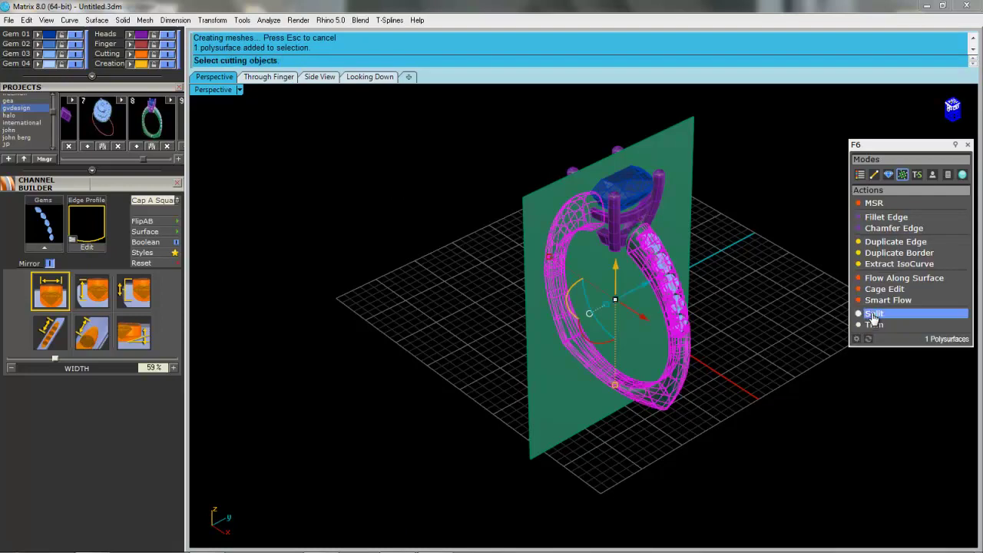
pyautogui.click(676, 160)
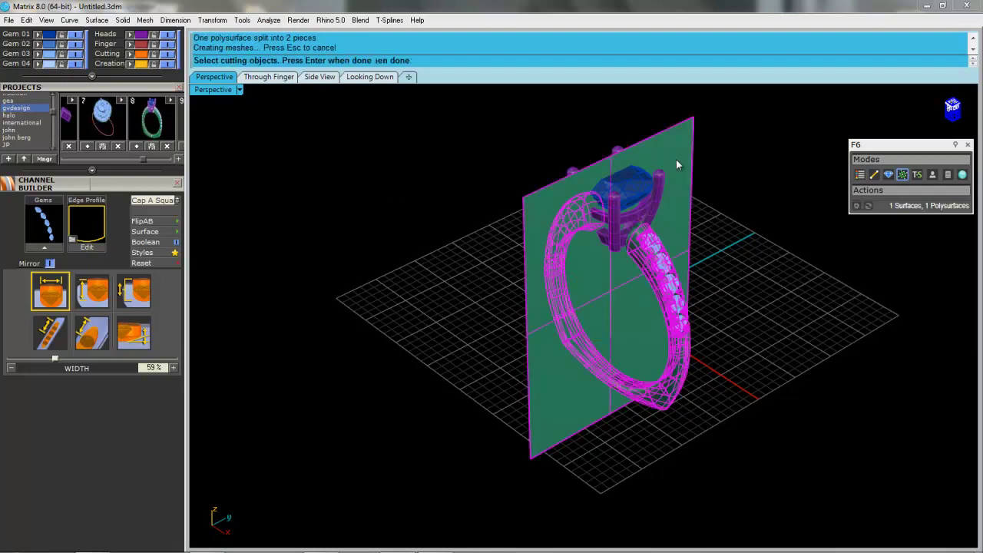
pyautogui.press('Delete')
pyautogui.click(687, 152)
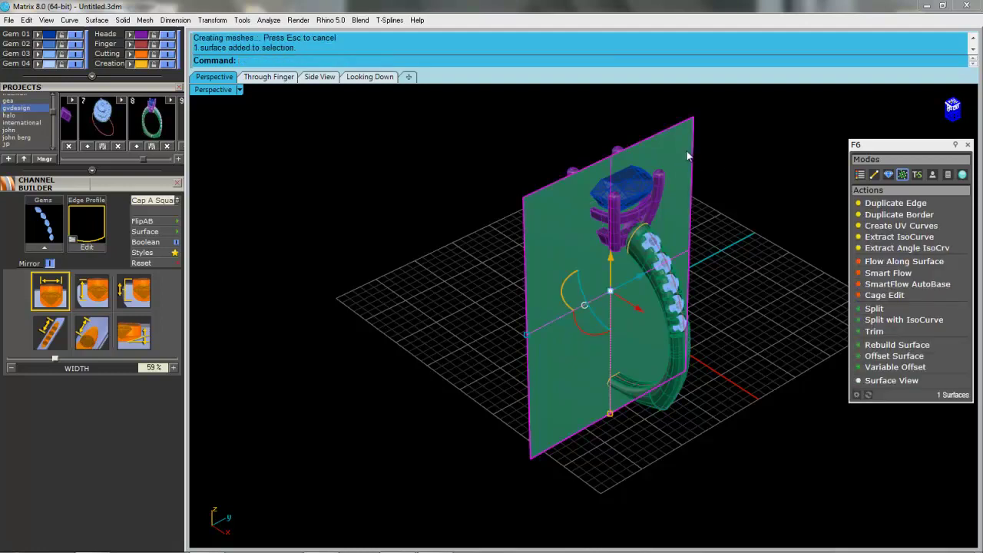
pyautogui.press('Delete')
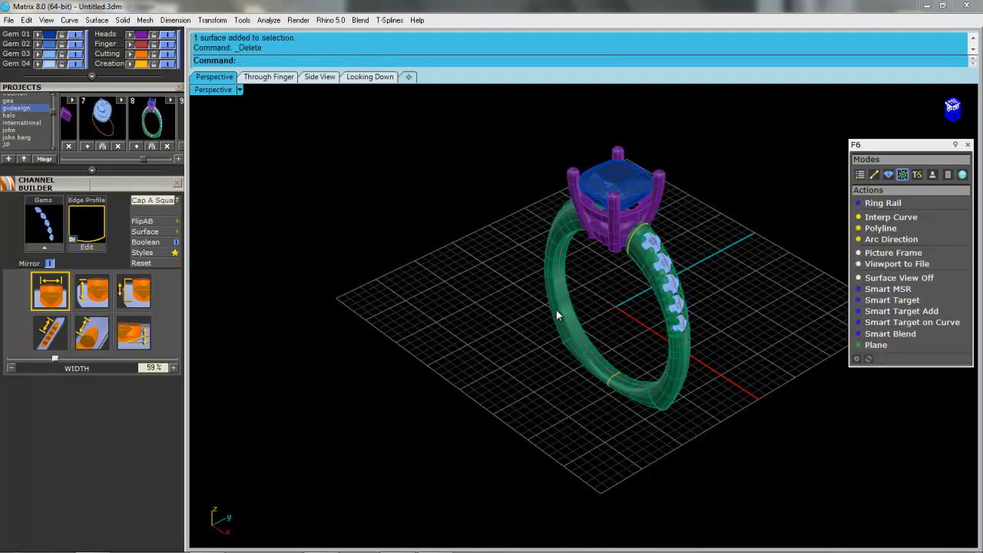
# Step: Delete the half of the shank that carries no side gems
pyautogui.click(556, 310)
pyautogui.press('Delete')
pyautogui.moveTo(577, 281); pyautogui.dragTo(653, 245, button='right')
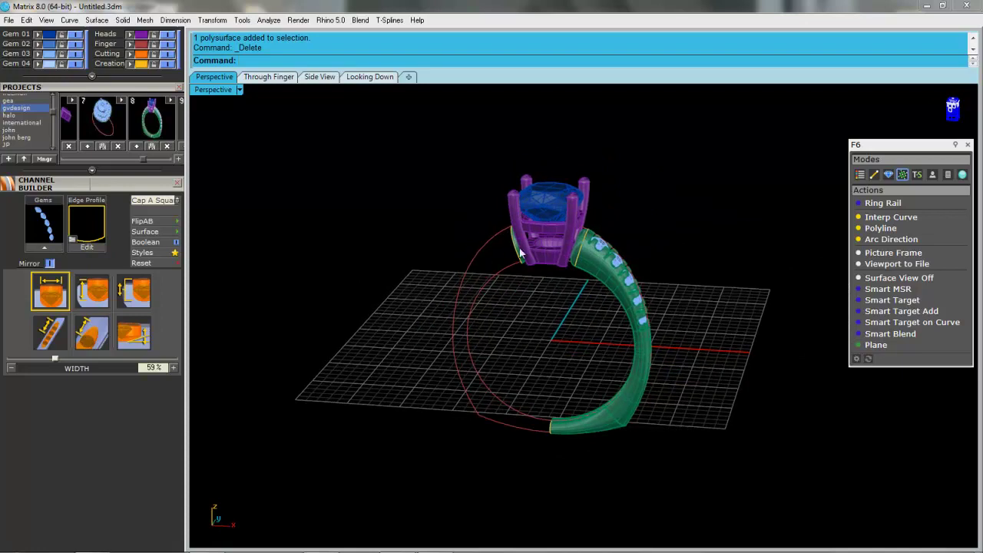
# Step: Delete the leftover shank fragment attached to the gemless side of the head
pyautogui.scroll(7, 524, 248)
pyautogui.click(522, 257)
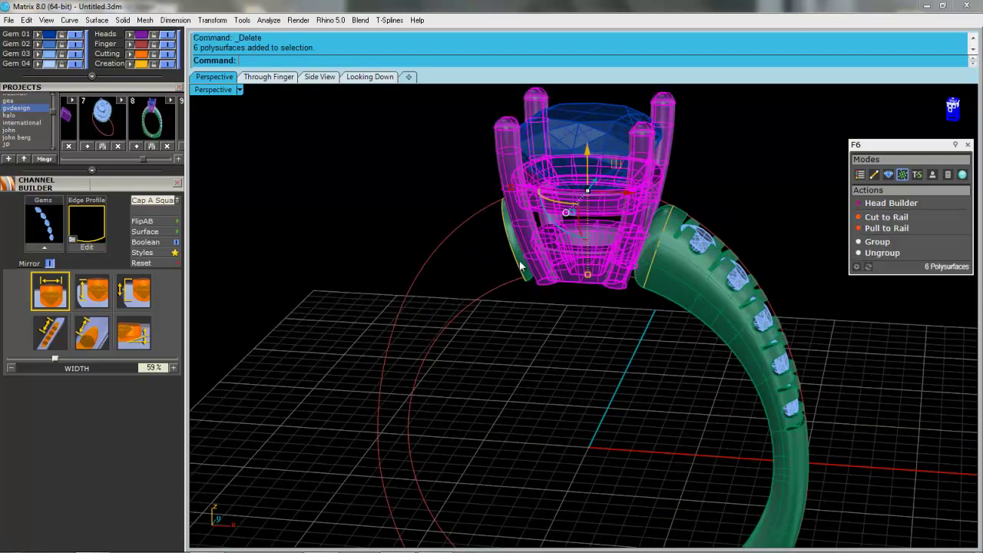
pyautogui.click(521, 264)
pyautogui.click(561, 305)
pyautogui.press('Delete')
pyautogui.scroll(-2, 579, 283)
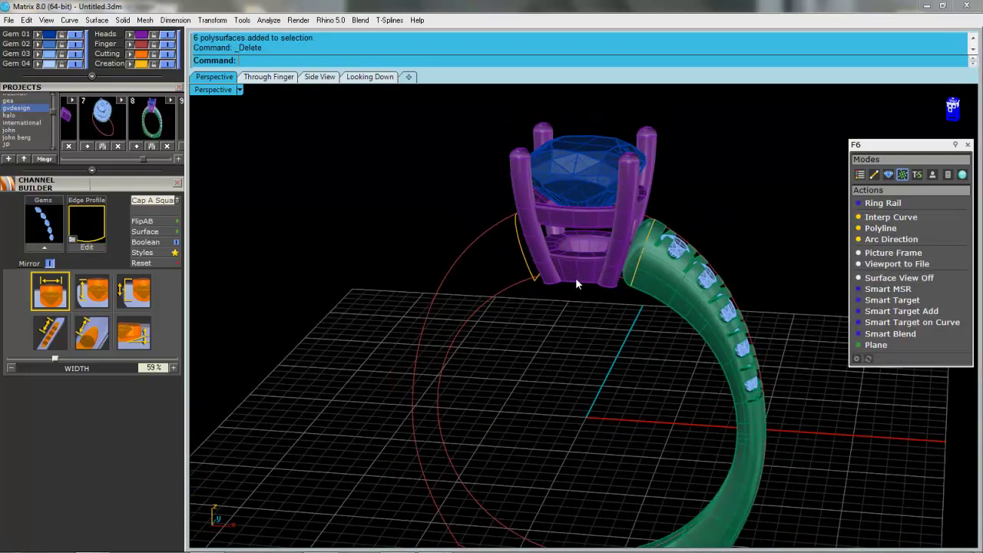
pyautogui.scroll(-2, 579, 281)
pyautogui.moveTo(580, 282); pyautogui.dragTo(617, 279, button='right')
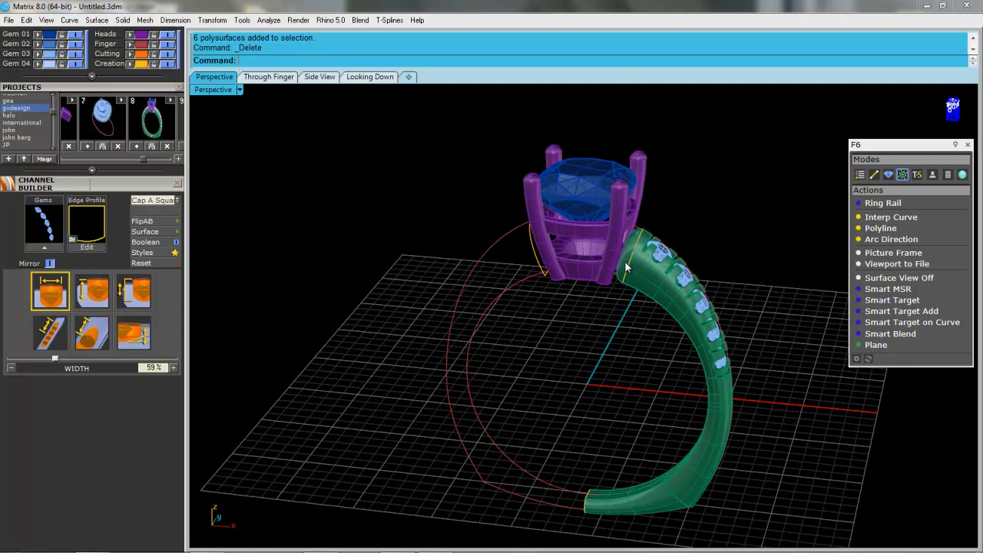
# Step: Mirror a copy of both remaining shank pieces across the vertical centre plane through the origin (0)
pyautogui.click(626, 265)
pyautogui.click(665, 324)
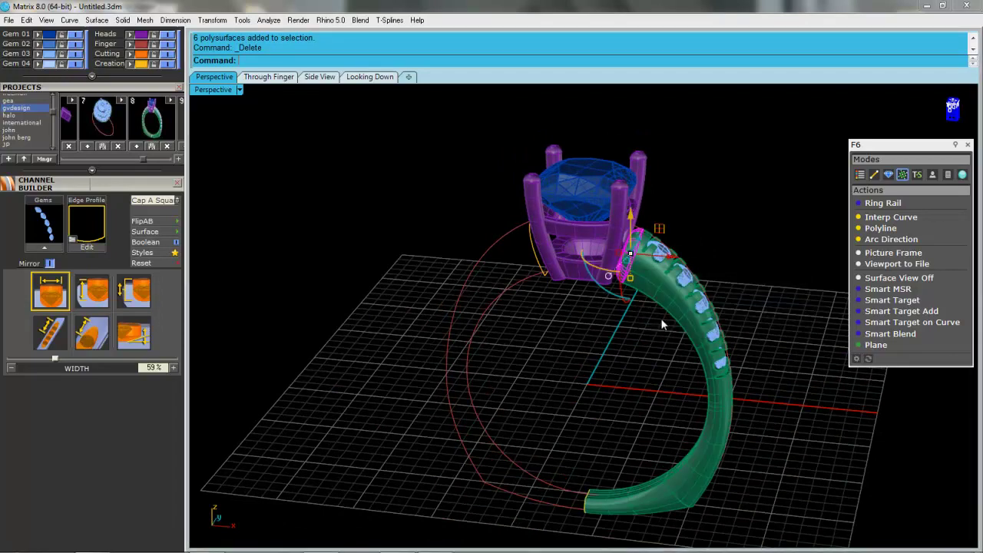
pyautogui.keyDown('shift'); pyautogui.click(644, 285); pyautogui.keyUp('shift')
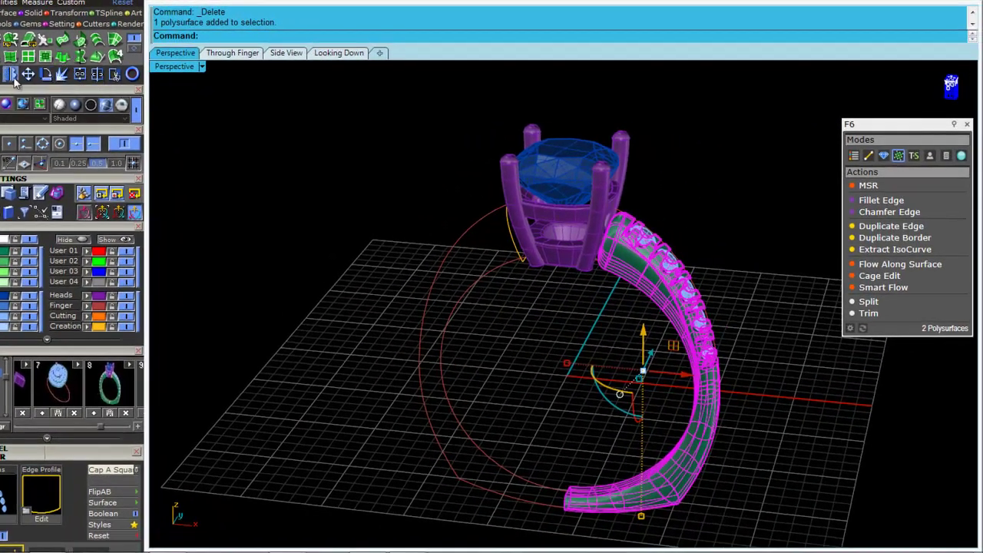
pyautogui.click(72, 88)
pyautogui.click(11, 74)
pyautogui.write('0')
pyautogui.press('Return')
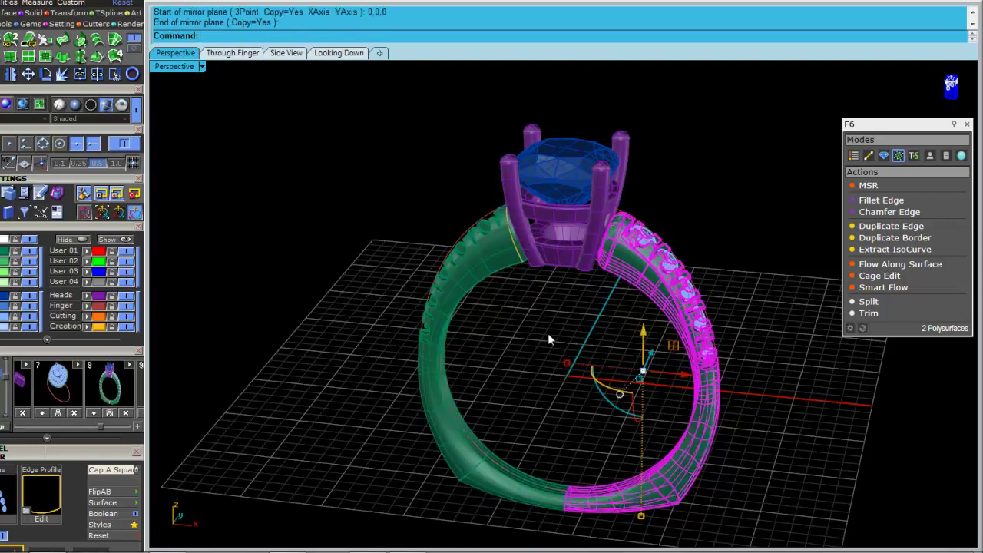
pyautogui.click(547, 332)
# Step: Mirror a copy of the five side gems through the origin (0) onto the opposite shoulder
pyautogui.click(647, 235)
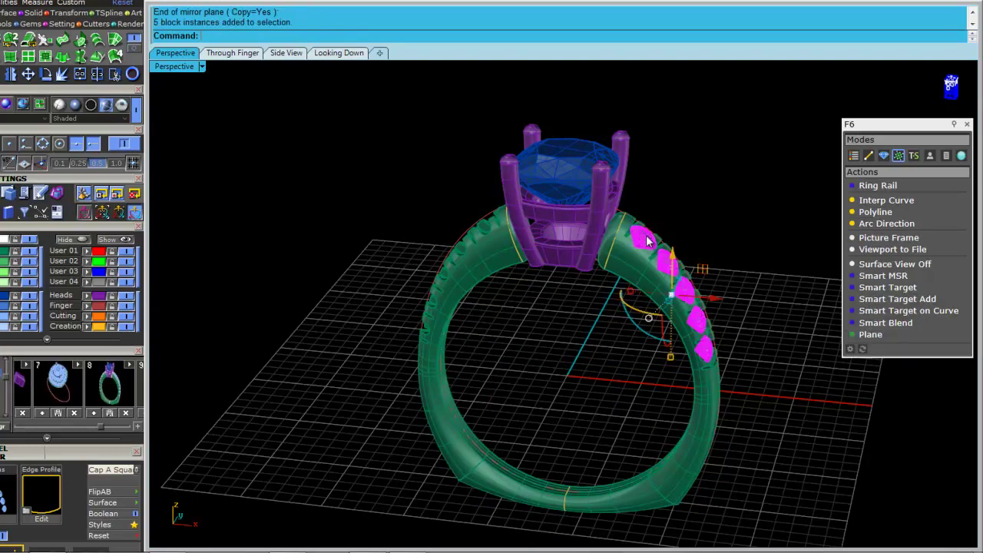
pyautogui.click(11, 76)
pyautogui.write('0')
pyautogui.press('Return')
pyautogui.click(595, 325)
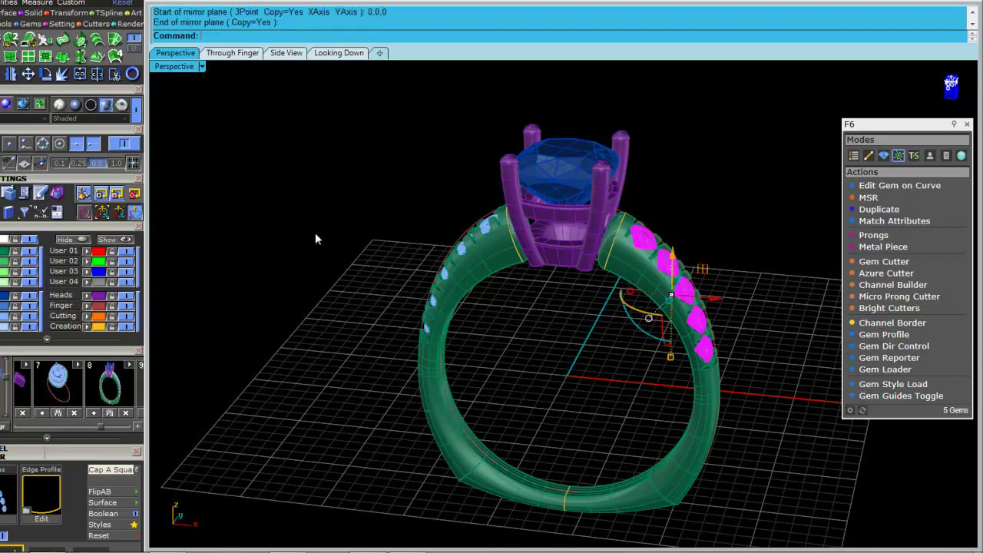
pyautogui.scroll(-6, 550, 205)
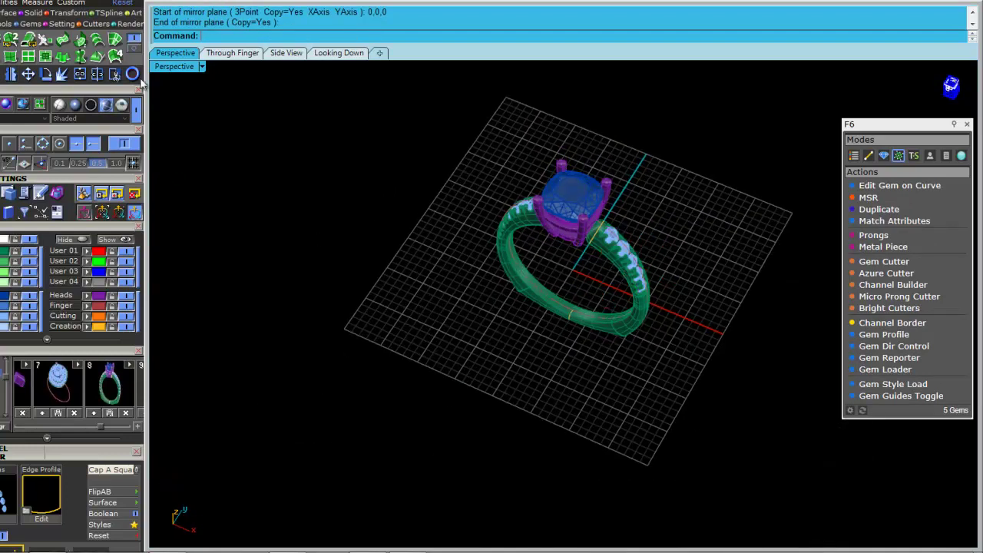
pyautogui.press('Escape')
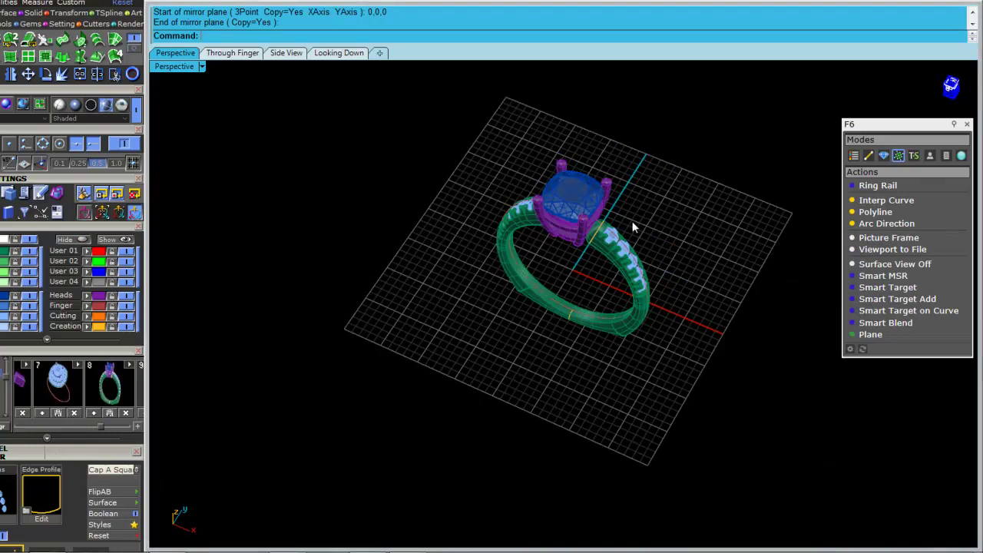
# Step: Assign the Platinum material with metal quality PLAT RU to the whole shank and the four-prong head
pyautogui.scroll(5, 630, 221)
pyautogui.moveTo(548, 303); pyautogui.dragTo(568, 322, button='right')
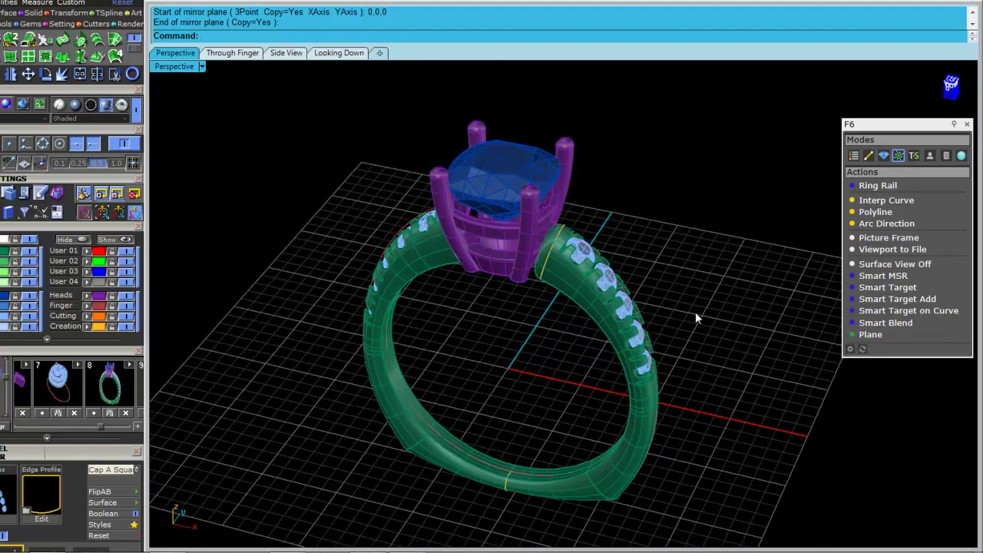
pyautogui.click(961, 156)
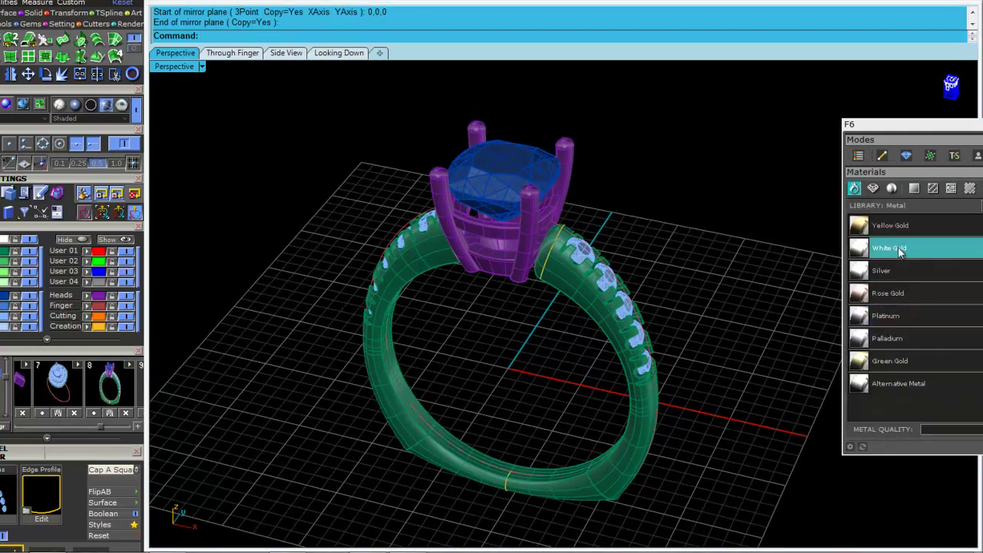
pyautogui.click(886, 315)
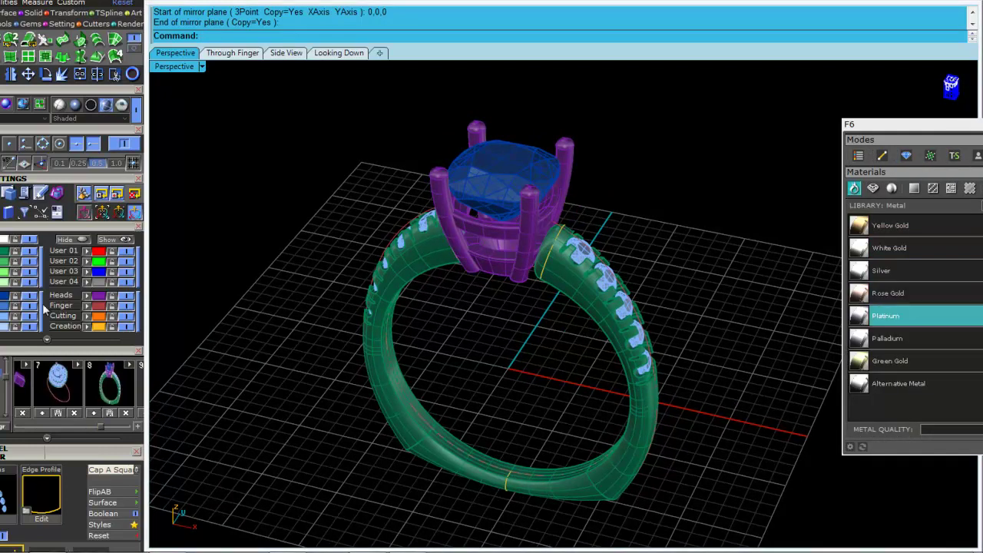
pyautogui.click(5, 261)
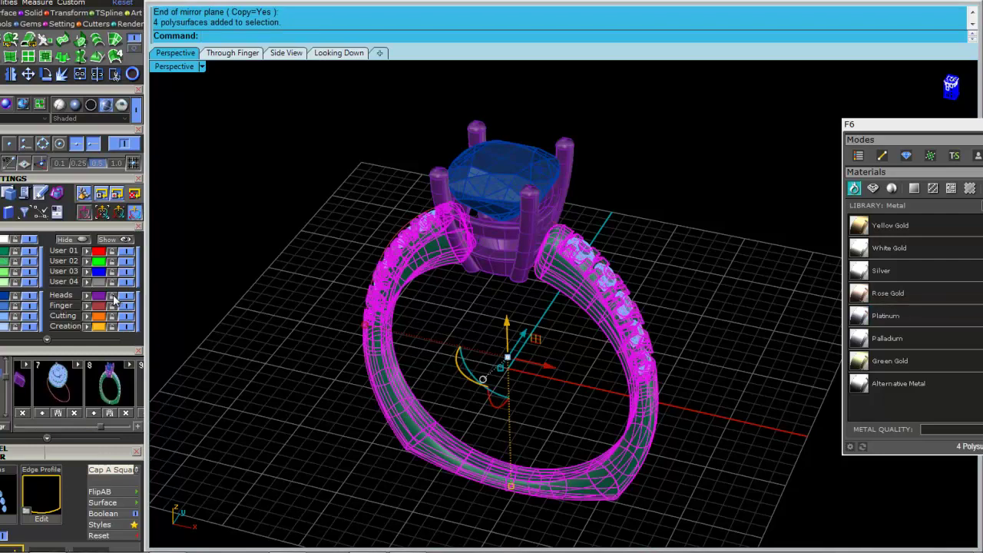
pyautogui.click(100, 297)
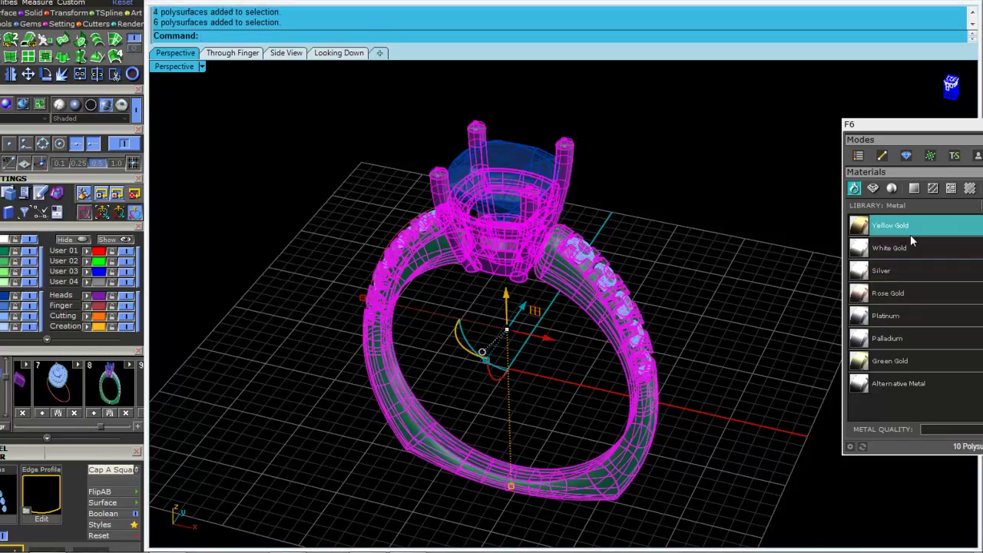
pyautogui.click(865, 317)
pyautogui.moveTo(934, 127); pyautogui.dragTo(864, 125)
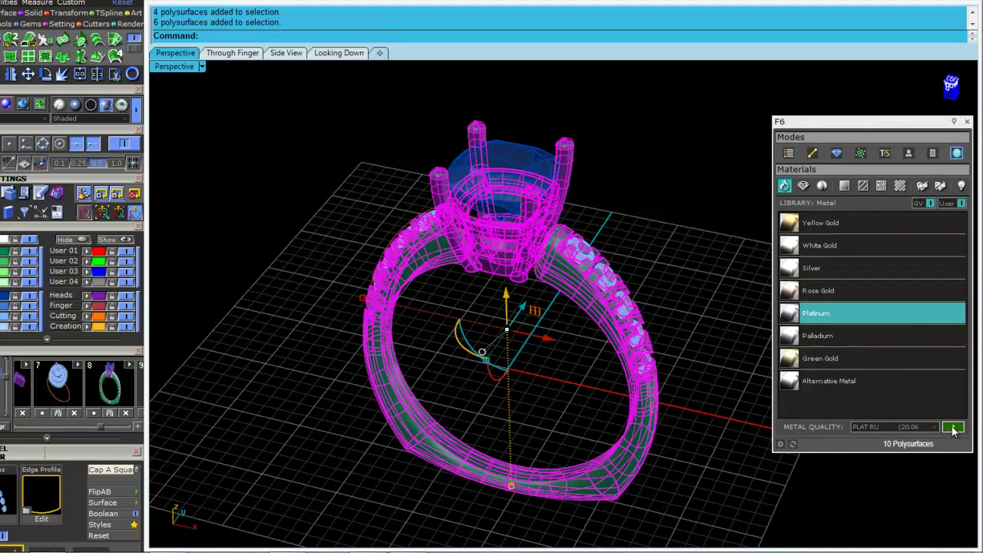
pyautogui.click(733, 303)
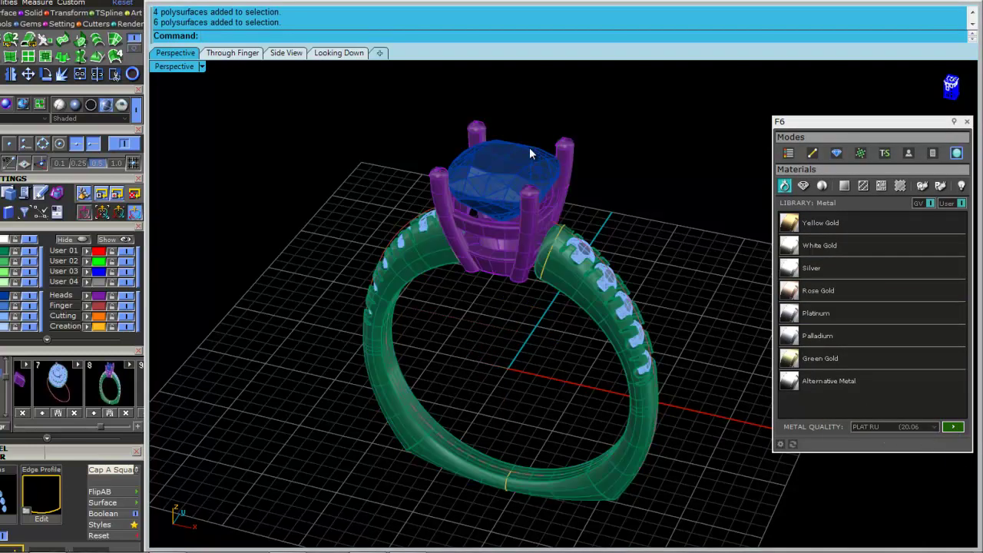
# Step: Assign the Sapphire Blue gem material to the cushion centre gem
pyautogui.click(535, 154)
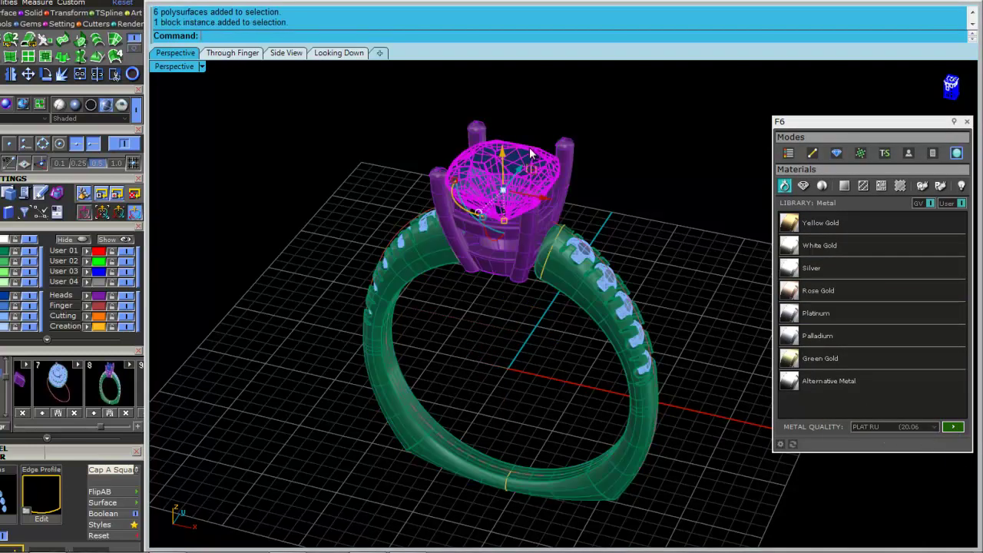
pyautogui.click(803, 186)
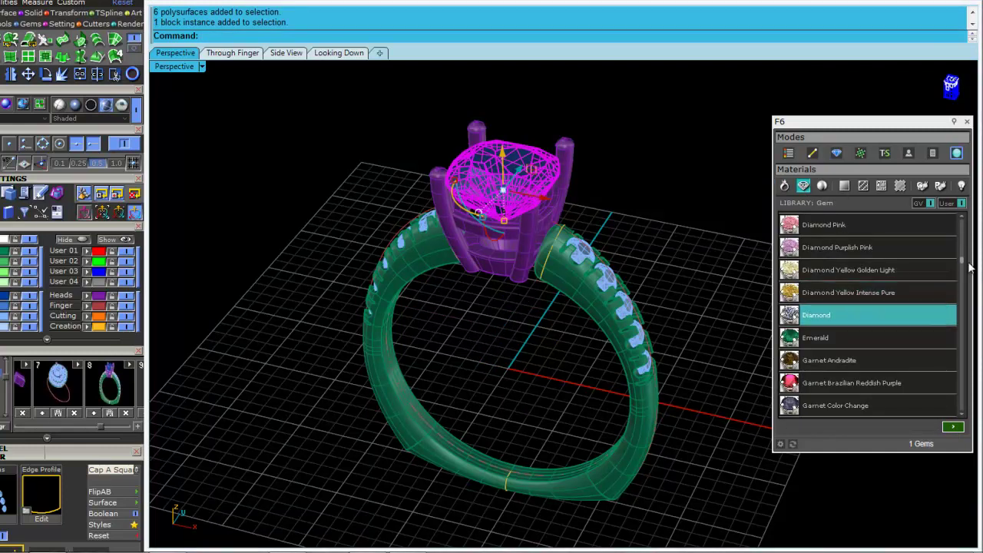
pyautogui.moveTo(964, 263); pyautogui.dragTo(961, 334)
pyautogui.click(858, 308)
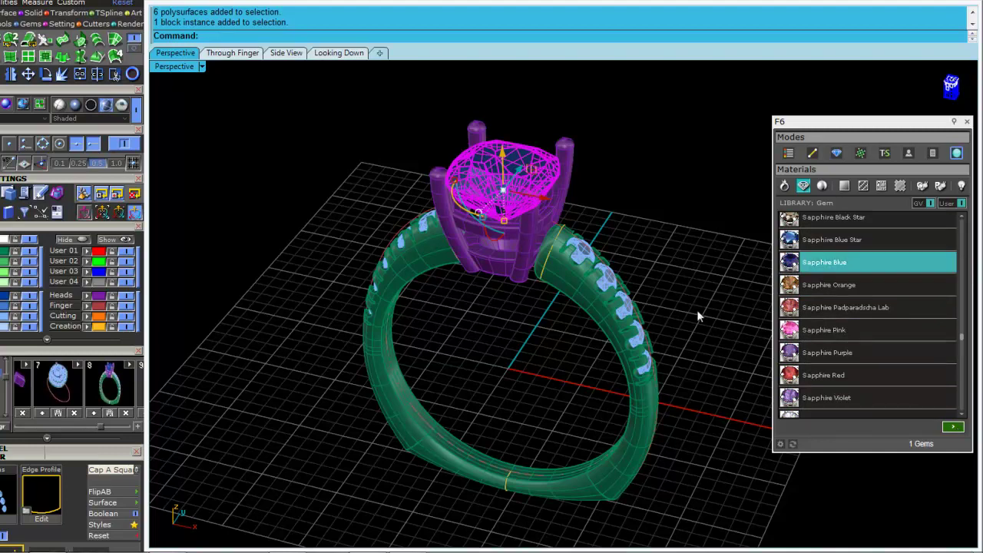
# Step: Select the ten side gems on both shoulders and assign them a material from the gem library
pyautogui.click(4, 318)
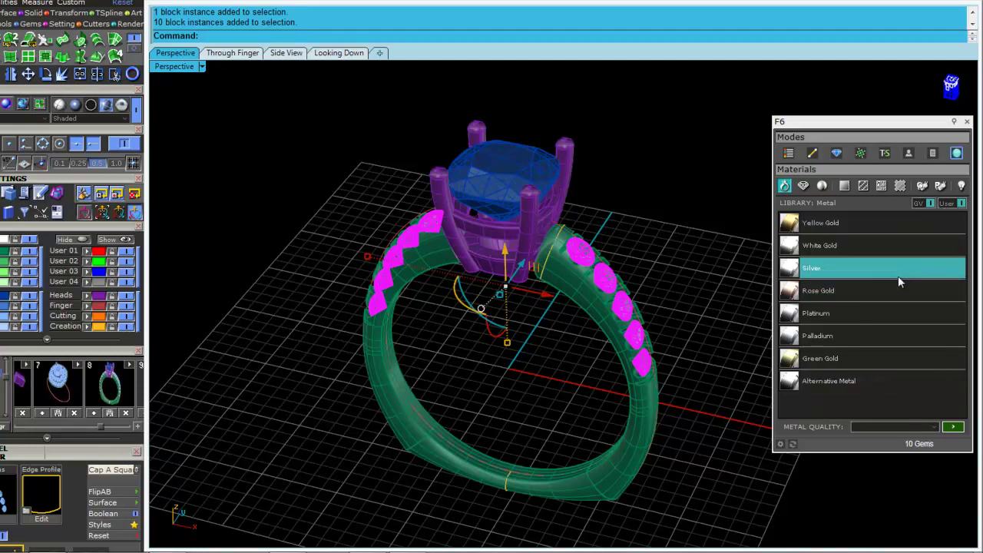
pyautogui.click(803, 186)
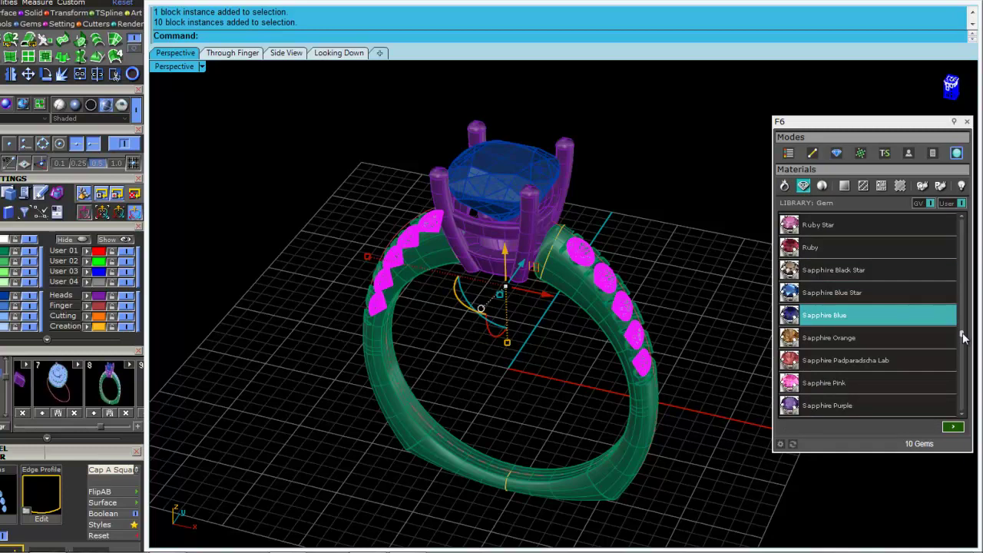
pyautogui.moveTo(965, 338); pyautogui.dragTo(939, 256)
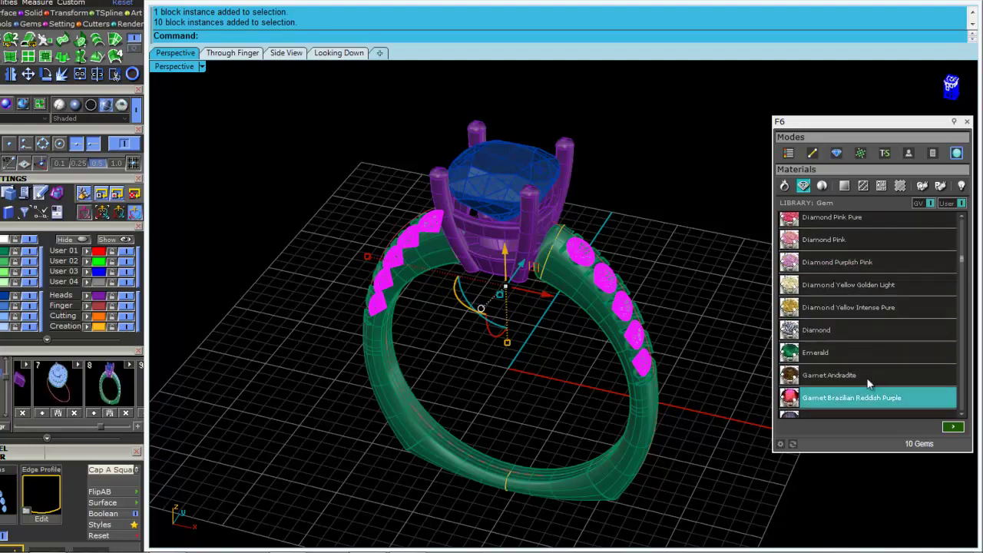
pyautogui.click(953, 434)
pyautogui.moveTo(677, 312)
pyautogui.mouseDown(button='right')
pyautogui.moveTo(656, 336)
pyautogui.moveTo(671, 323)
pyautogui.mouseUp(button='right')
pyautogui.click(672, 323)
# Step: Display the perspective view in Presentation mode and examine the finished ring from several angles
pyautogui.moveTo(623, 388)
pyautogui.mouseDown(button='right')
pyautogui.moveTo(540, 397)
pyautogui.moveTo(628, 371)
pyautogui.mouseUp(button='right')
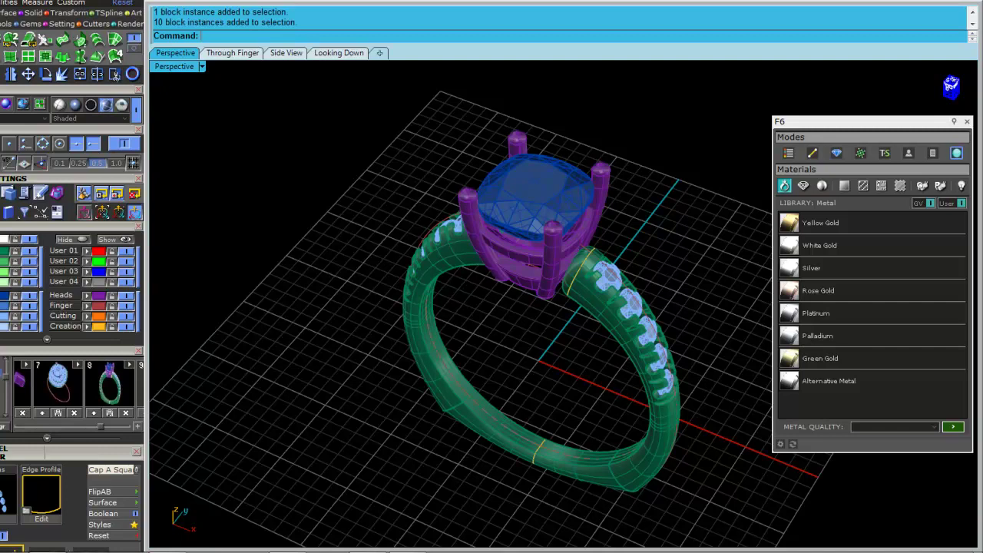
pyautogui.moveTo(621, 229)
pyautogui.mouseDown(button='right')
pyautogui.moveTo(630, 211)
pyautogui.moveTo(621, 227)
pyautogui.mouseUp(button='right')
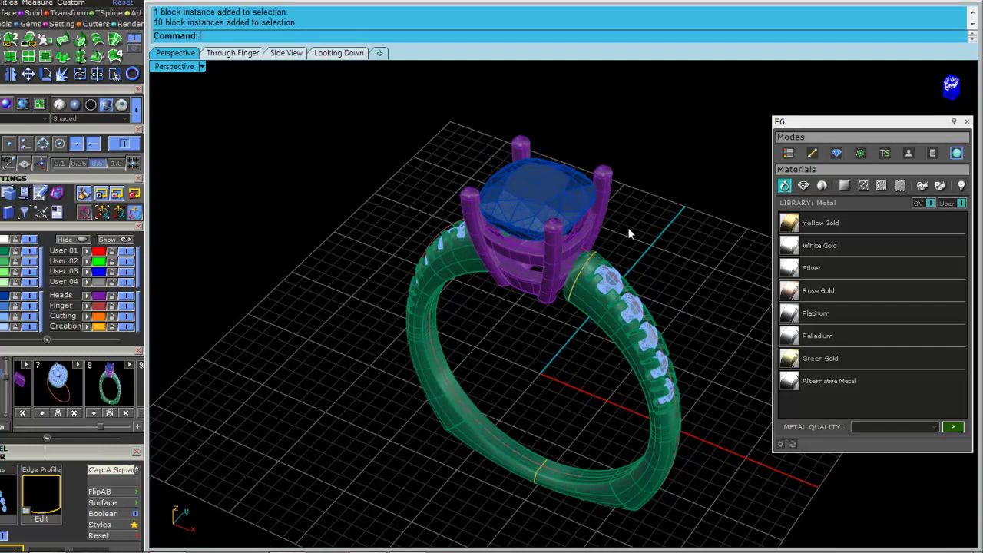
pyautogui.click(203, 67)
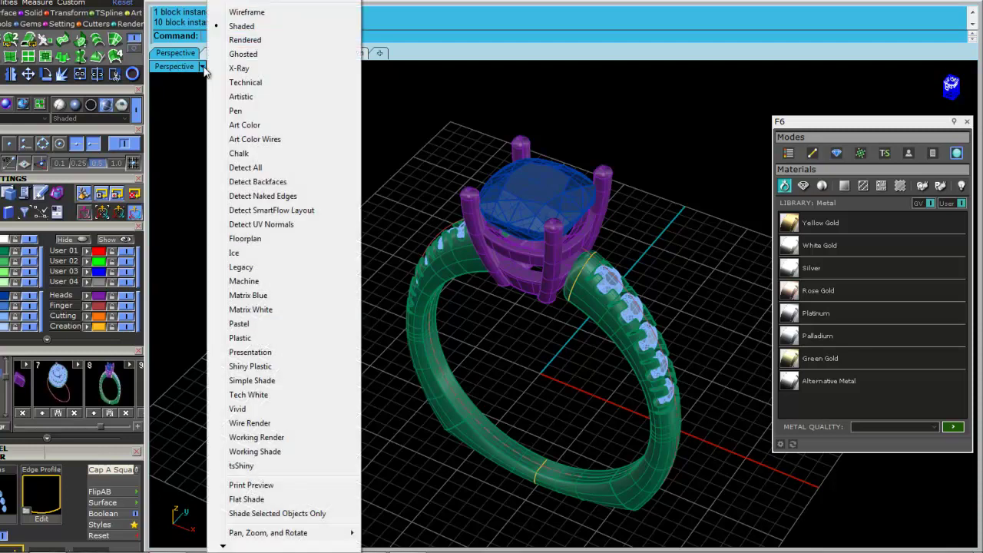
pyautogui.click(261, 355)
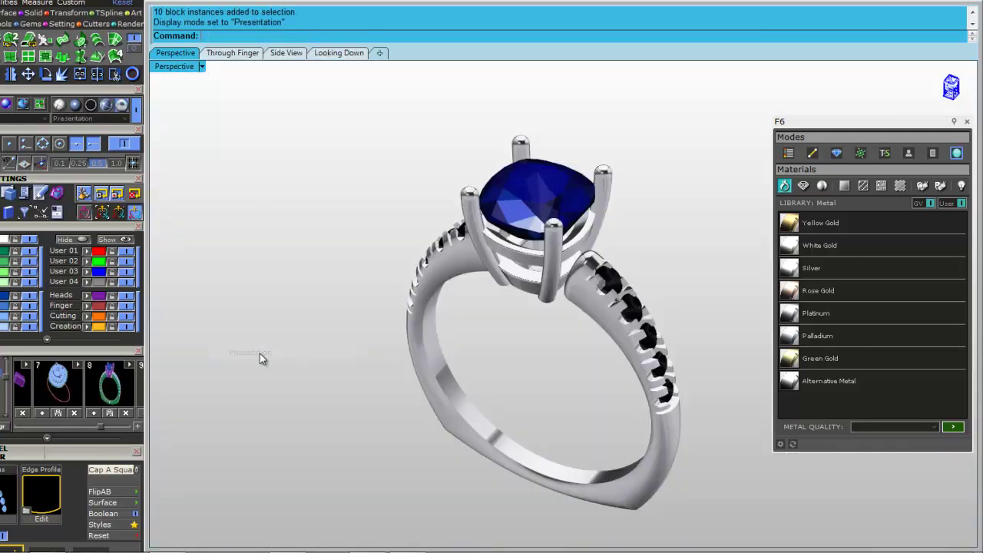
pyautogui.moveTo(414, 371)
pyautogui.mouseDown(button='right')
pyautogui.moveTo(555, 239)
pyautogui.moveTo(394, 369)
pyautogui.mouseUp(button='right')
pyautogui.moveTo(534, 401); pyautogui.dragTo(607, 361, button='right')
pyautogui.moveTo(506, 380); pyautogui.dragTo(401, 324, button='right')
# Step: Return the perspective view to Shaded display mode and minimize the program window
pyautogui.click(201, 67)
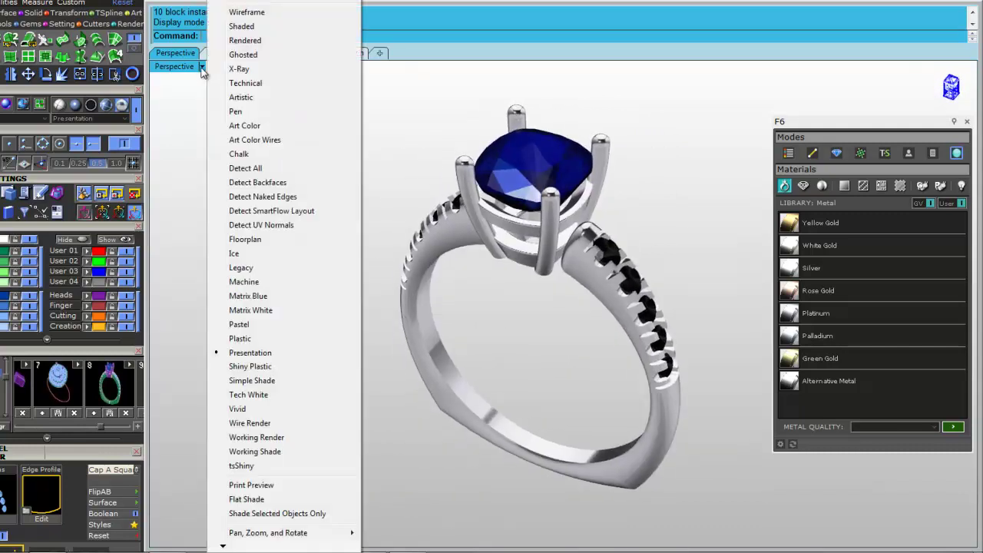
pyautogui.click(254, 27)
pyautogui.moveTo(533, 293); pyautogui.dragTo(506, 307, button='right')
pyautogui.keyDown('shift'); pyautogui.moveTo(417, 389); pyautogui.dragTo(411, 393, button='right'); pyautogui.keyUp('shift')
pyautogui.moveTo(471, 429); pyautogui.dragTo(471, 424, button='right')
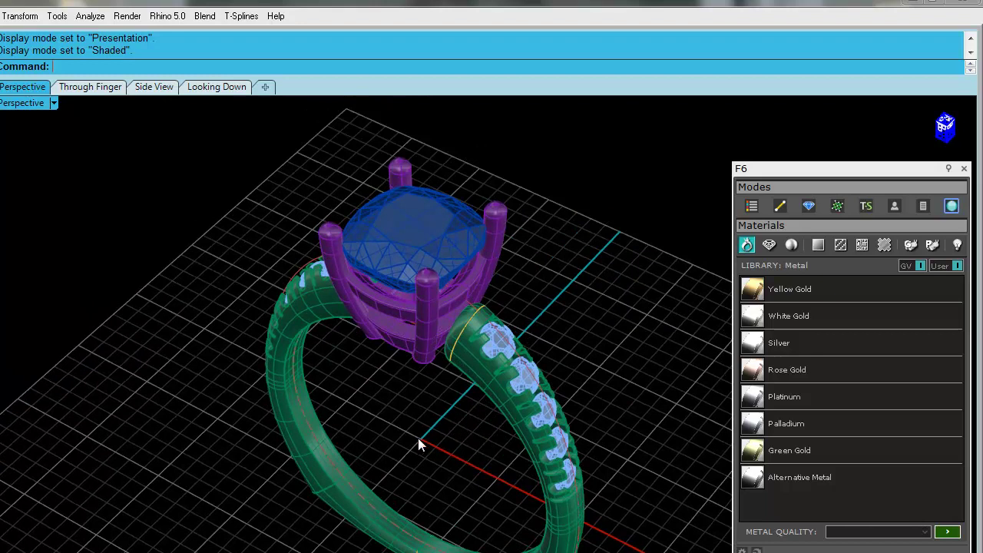
pyautogui.click(913, 2)
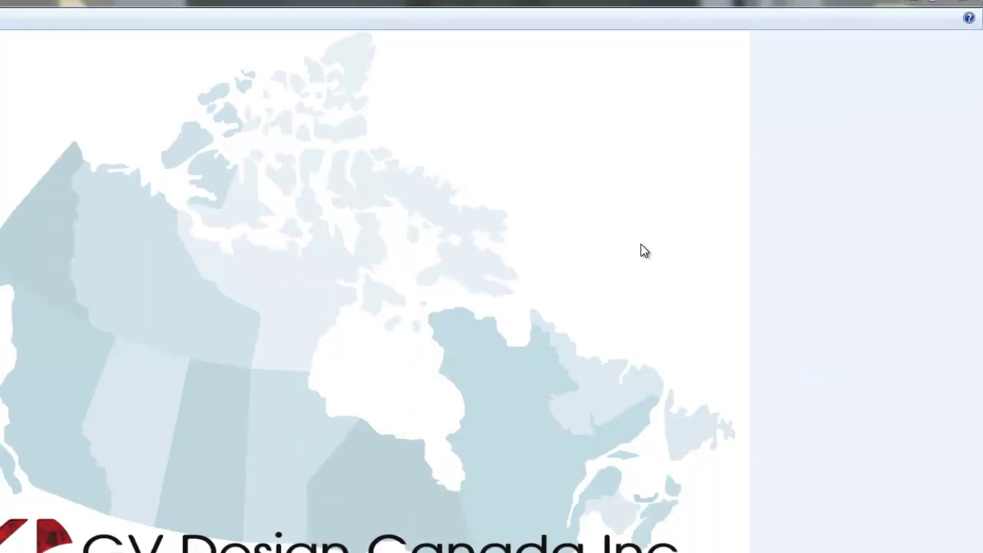